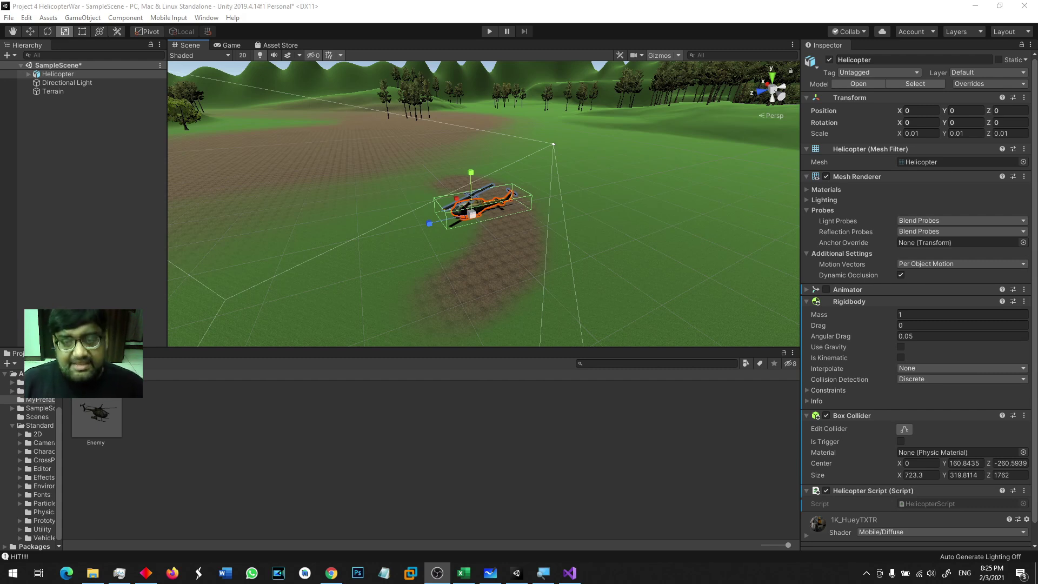
# With Terrain selected, add a new empty GameObject to the SampleScene hierarchy.
pyautogui.click(529, 244)
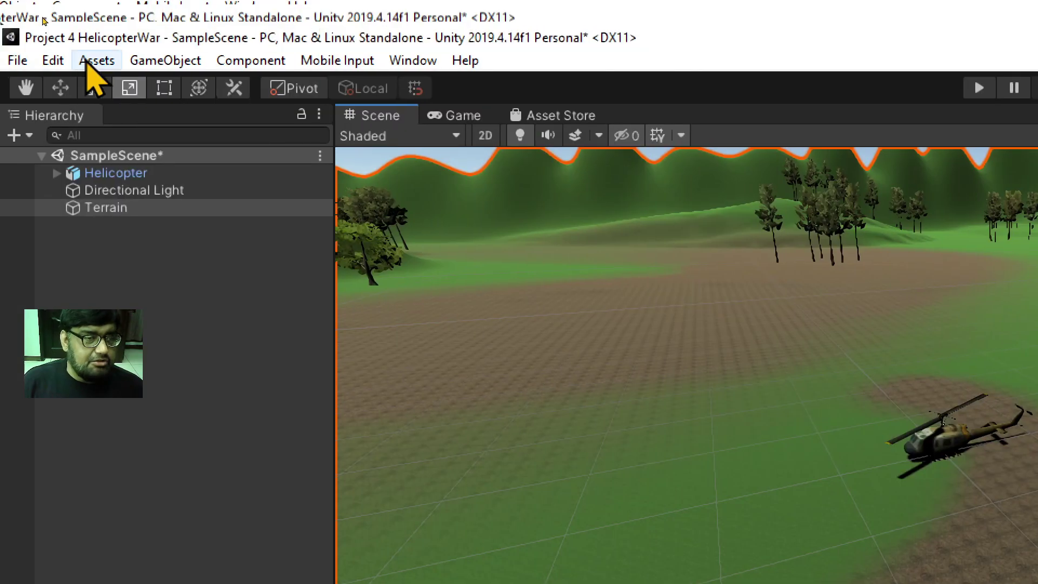
pyautogui.click(70, 18)
pyautogui.click(187, 85)
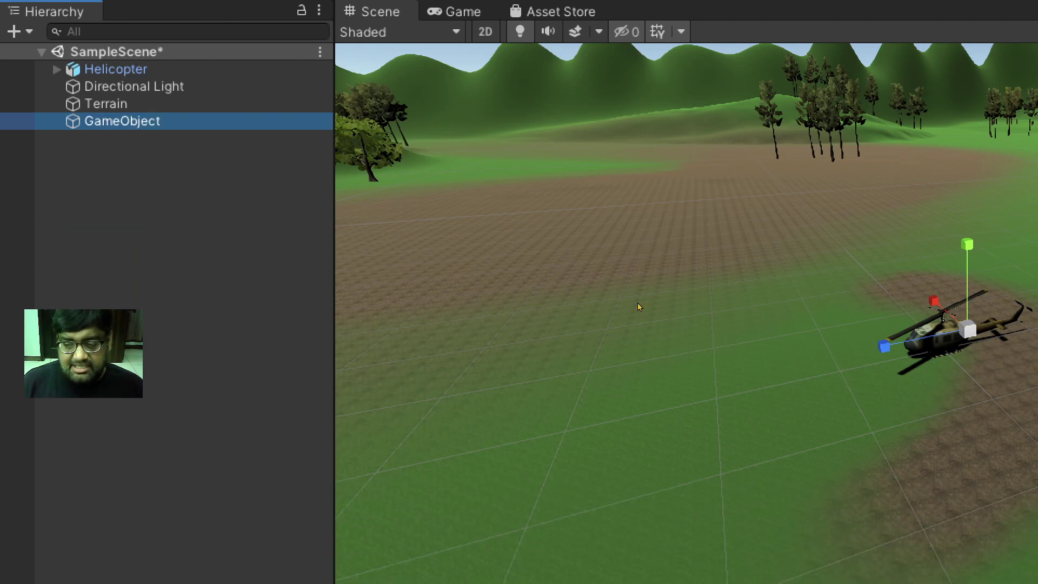
# Move the new empty object away from the helicopter to Y 13.58, Z 14.25.
pyautogui.moveTo(880, 354); pyautogui.dragTo(703, 378)
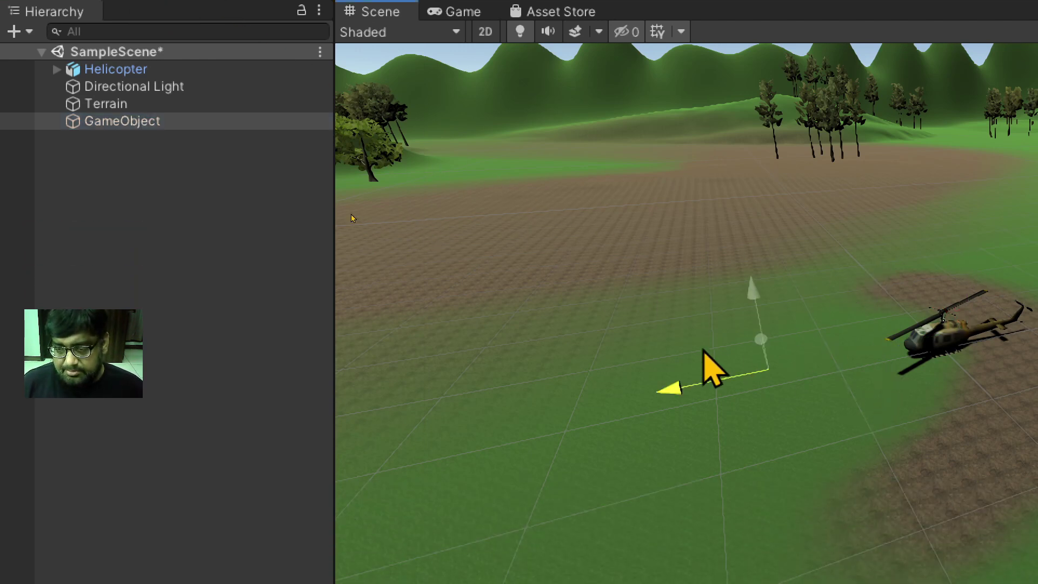
pyautogui.moveTo(830, 336)
pyautogui.mouseDown(button='right')
pyautogui.moveTo(553, 205)
pyautogui.moveTo(665, 257)
pyautogui.mouseUp(button='right')
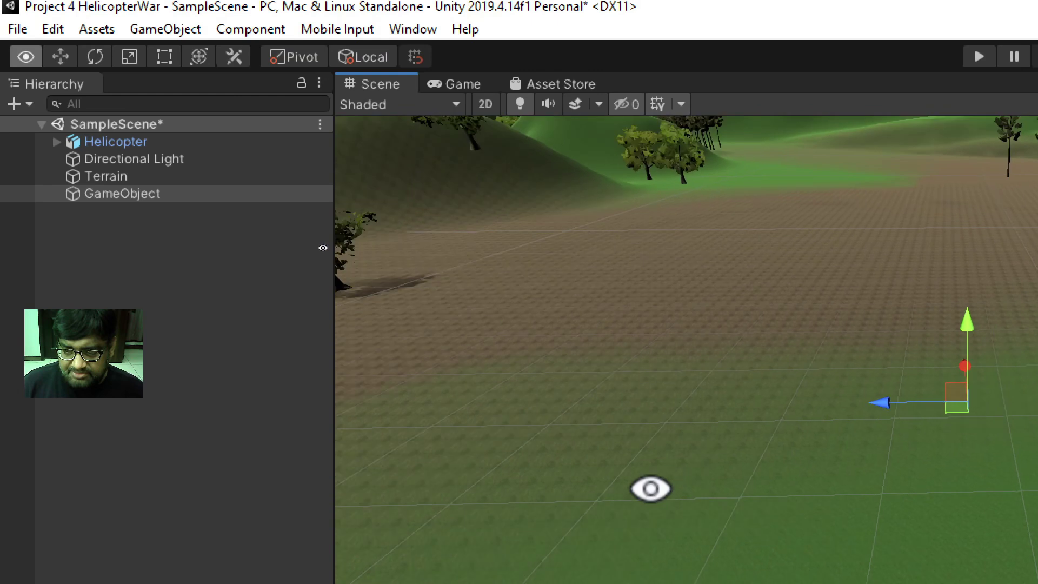
pyautogui.moveTo(665, 257); pyautogui.dragTo(617, 405, button='right')
pyautogui.press('e')
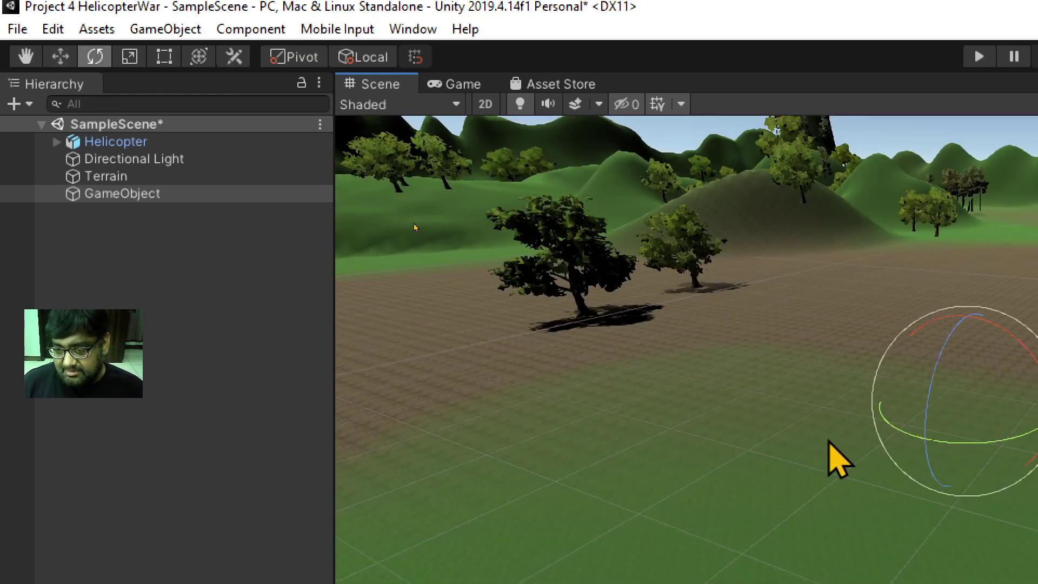
pyautogui.press('r')
pyautogui.moveTo(984, 482)
pyautogui.mouseDown(button='right')
pyautogui.moveTo(730, 390)
pyautogui.moveTo(706, 435)
pyautogui.mouseUp(button='right')
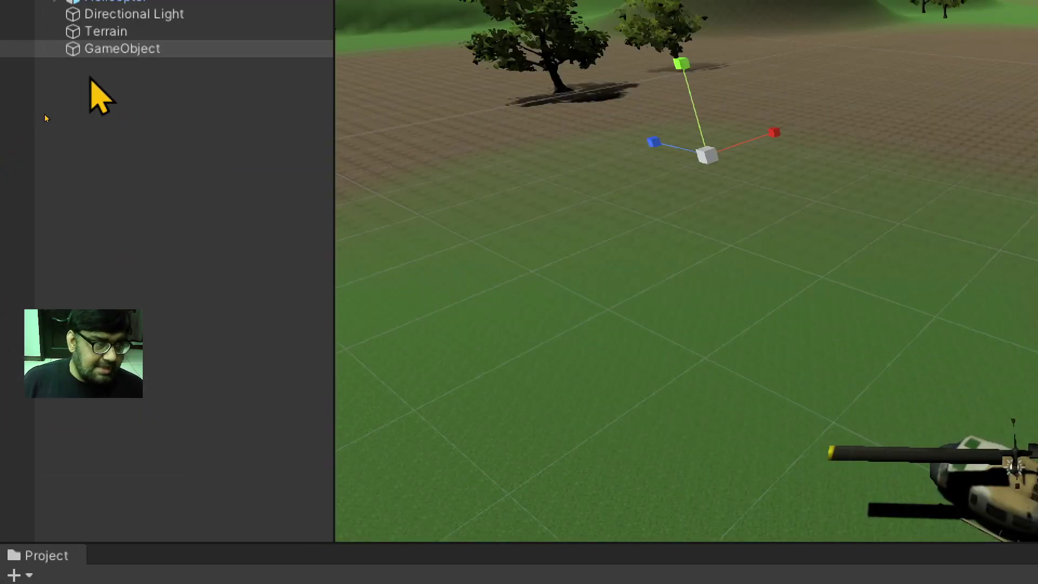
pyautogui.click(120, 49)
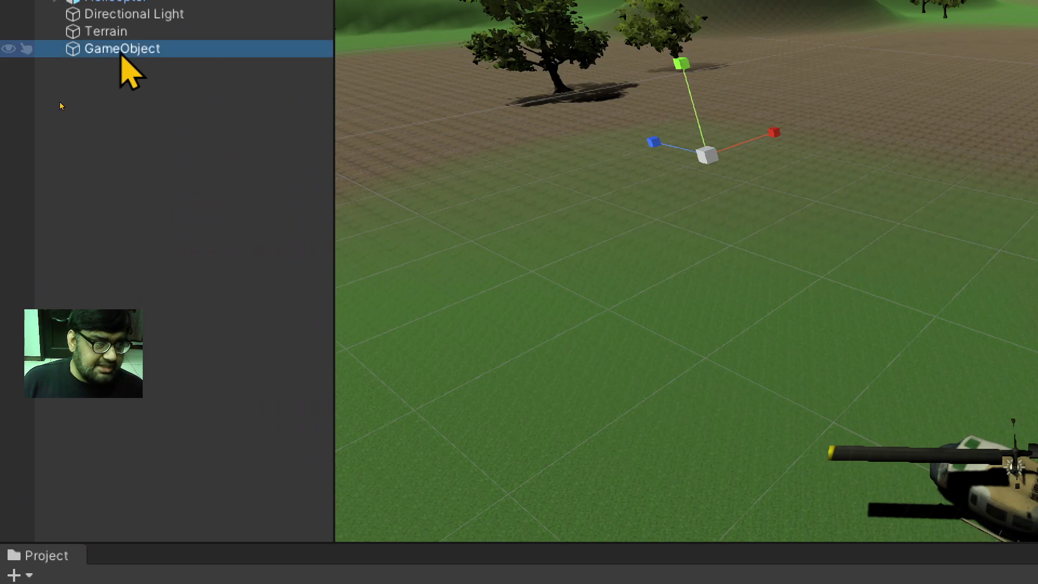
# Rename the empty GameObject to Controller.
pyautogui.click(168, 48)
pyautogui.write('Control')
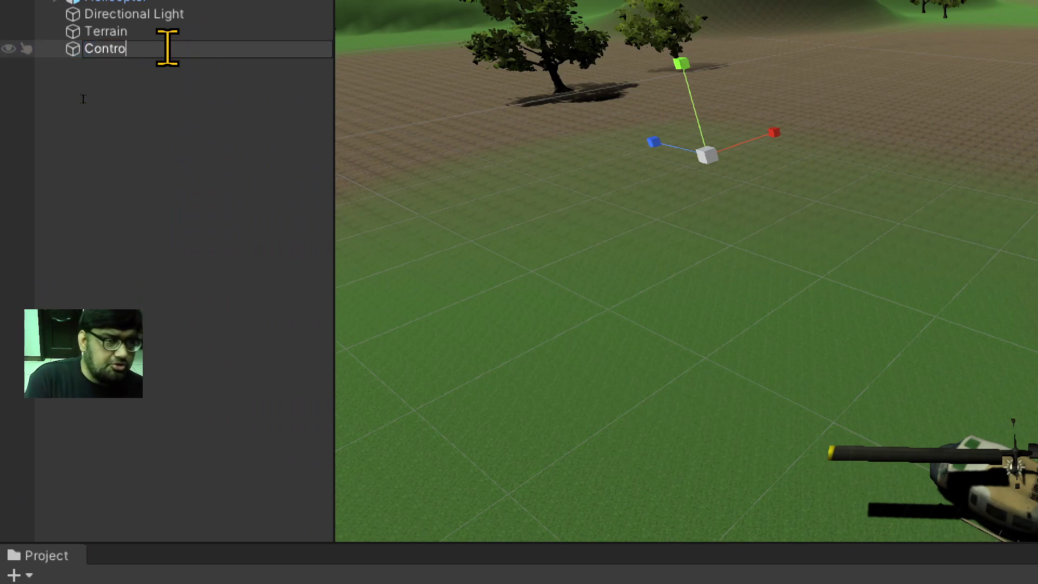
pyautogui.write('ler')
pyautogui.press('Return')
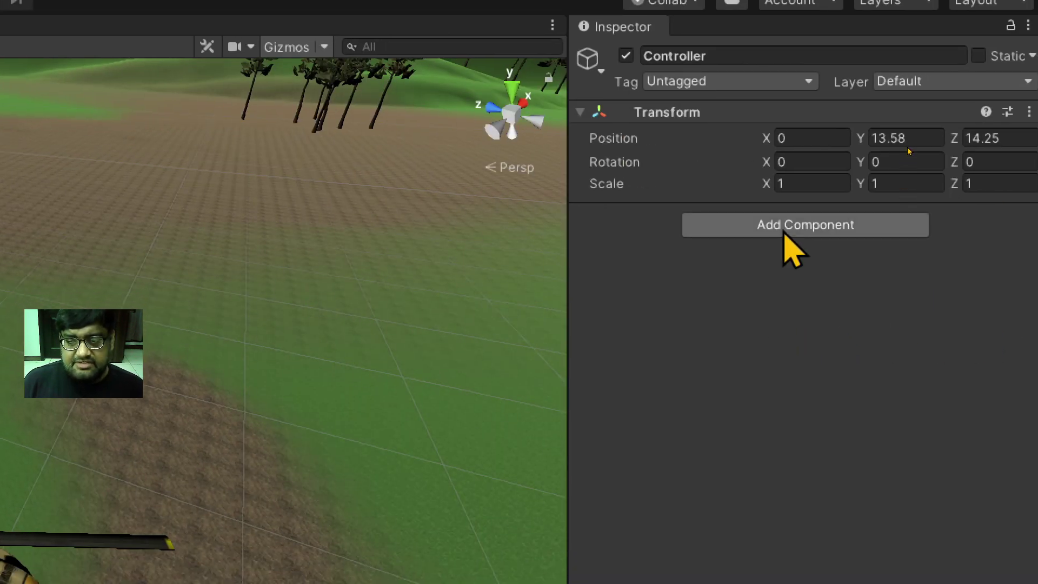
# Attach a new script component named ControllerScript to Controller.
pyautogui.click(784, 230)
pyautogui.click(766, 388)
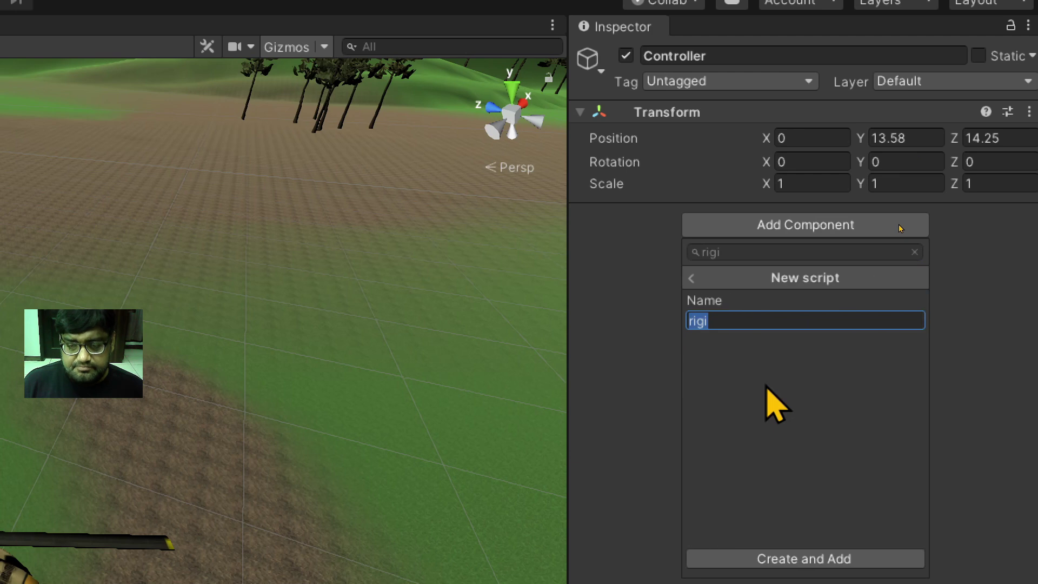
pyautogui.write('Cont')
pyautogui.write('ller')
pyautogui.write('ipt')
pyautogui.press('Return')
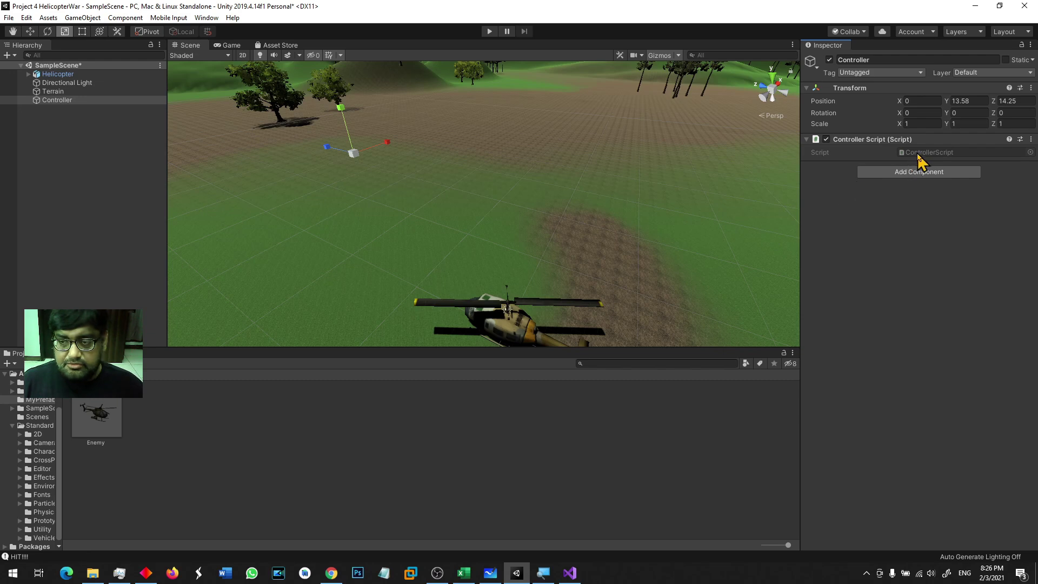
# Open ControllerScript.cs in Visual Studio and begin typing Instantiate inside Start().
pyautogui.doubleClick(917, 153)
pyautogui.click(248, 267)
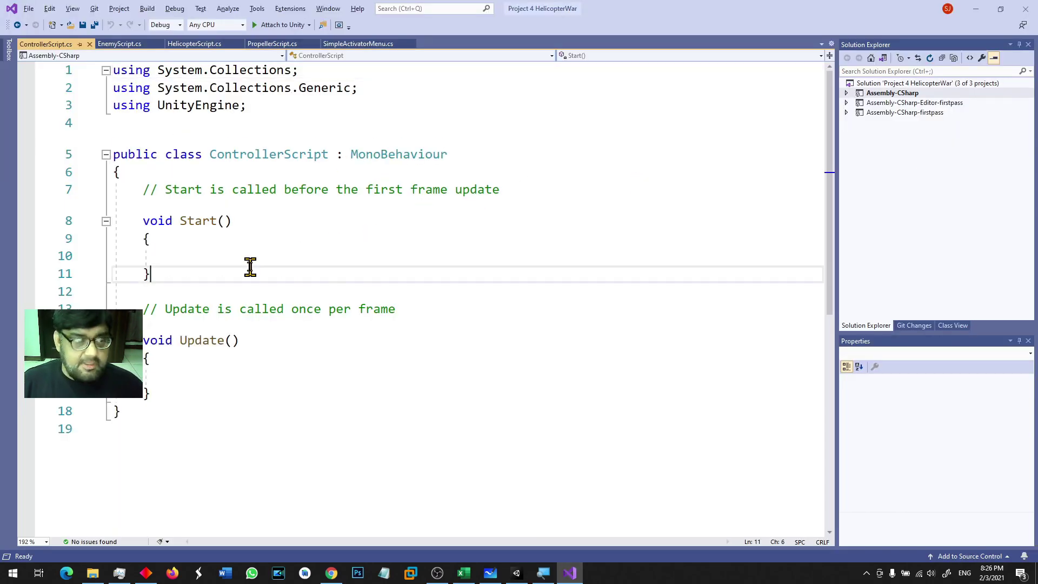
pyautogui.click(330, 253)
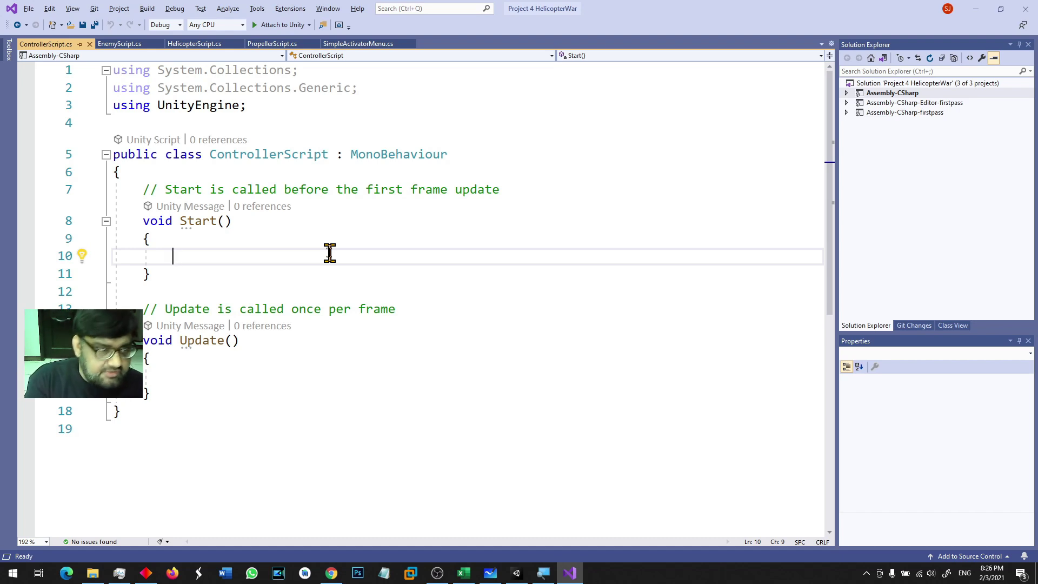
pyautogui.write('Insta')
# Begin the call as Instantiate(enemy, and check the position-and-rotation overload.
pyautogui.press('Tab')
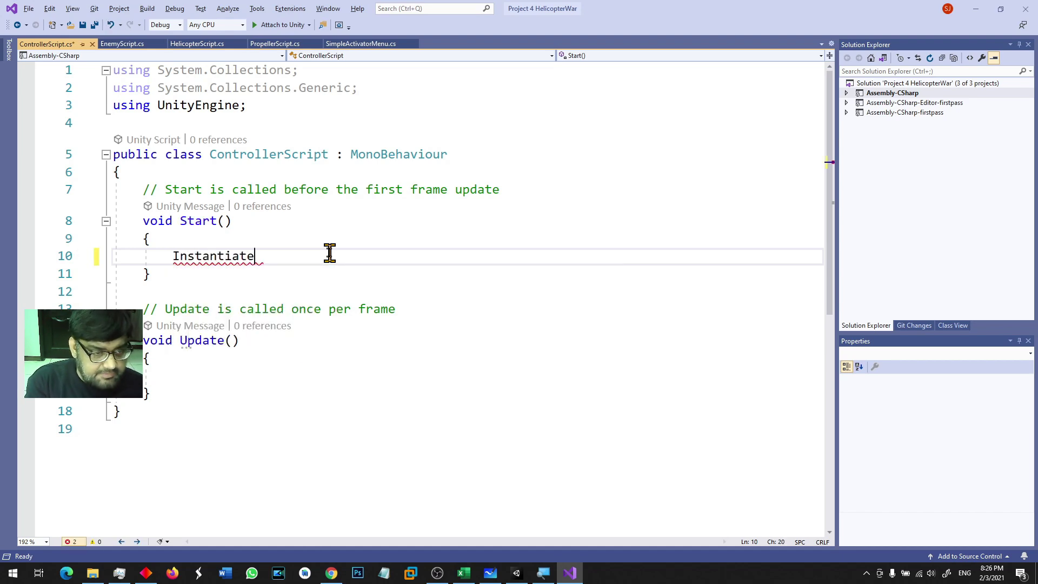
pyautogui.write('(')
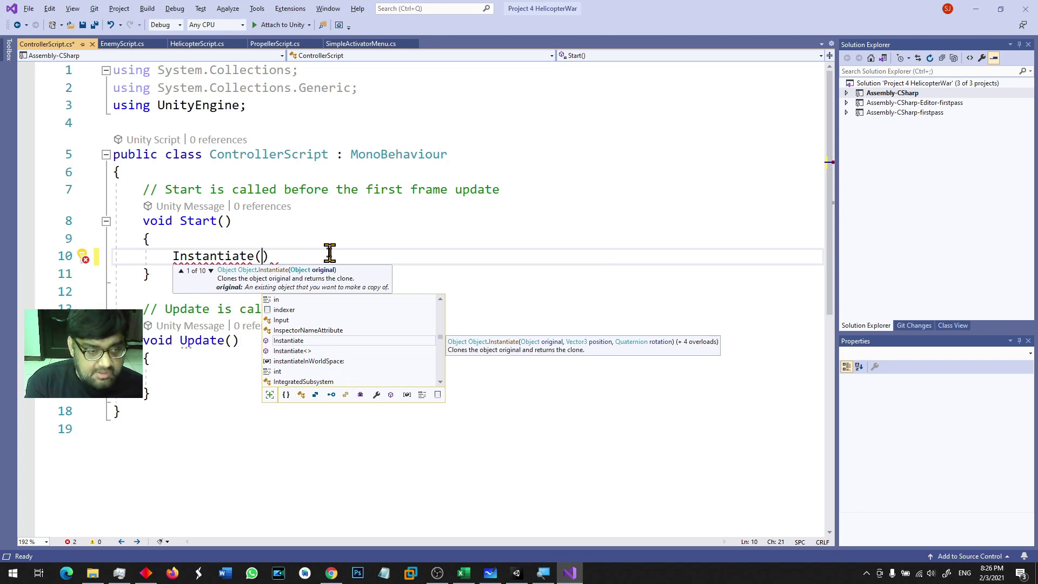
pyautogui.write('ene')
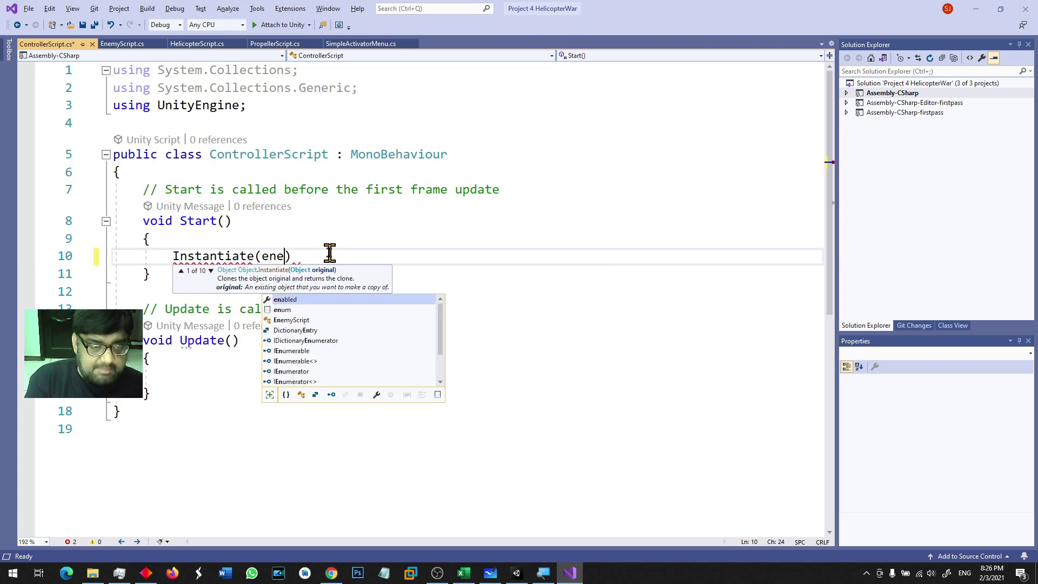
pyautogui.write('myScript,')
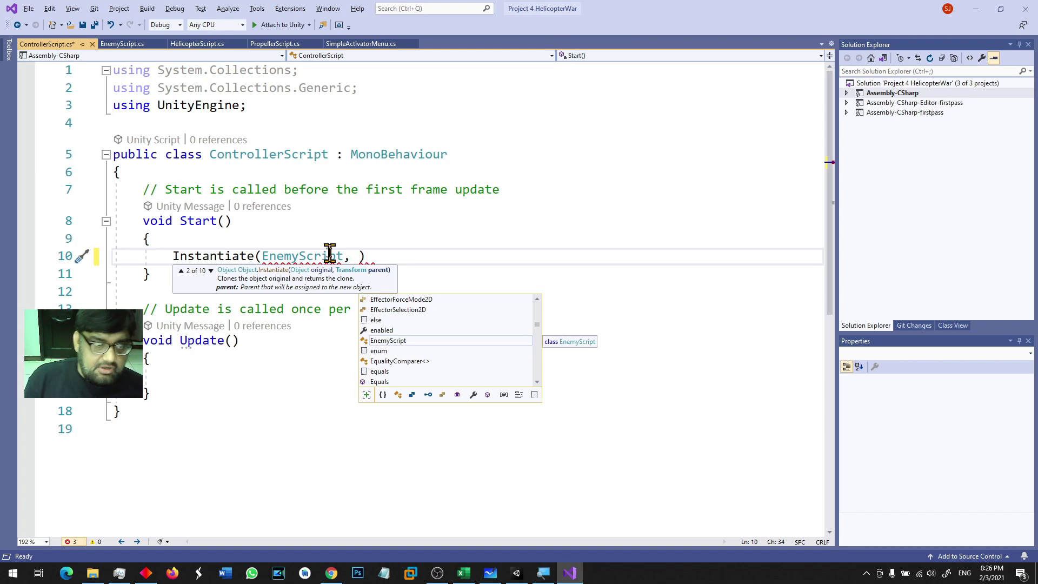
pyautogui.click(211, 271)
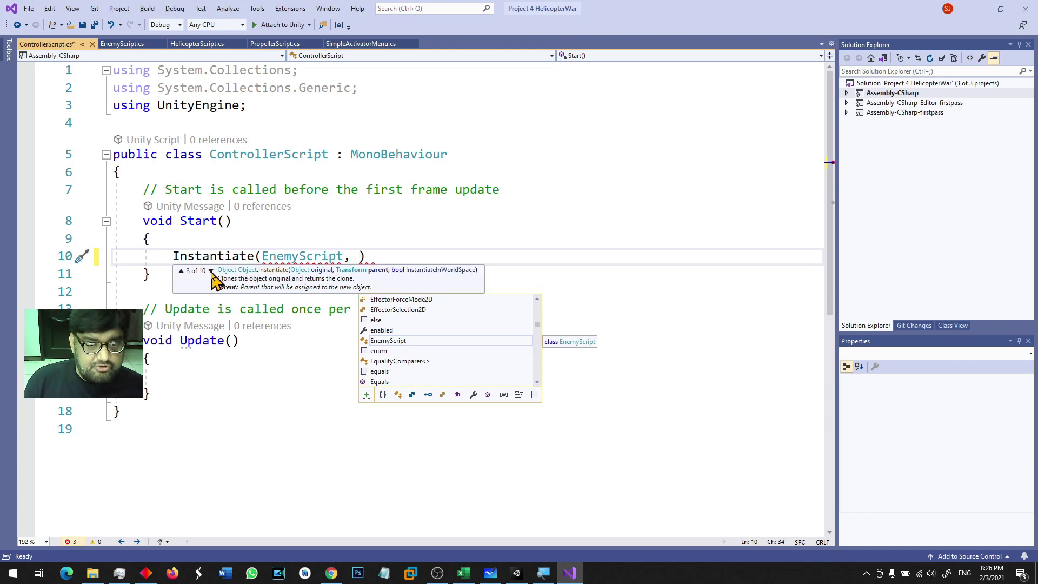
pyautogui.click(211, 271)
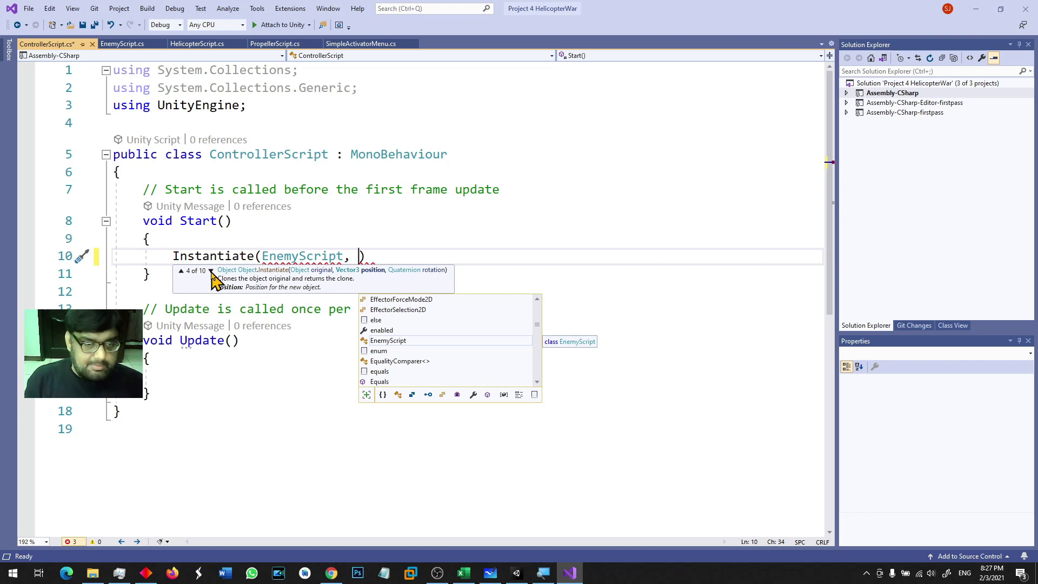
pyautogui.press('Escape')
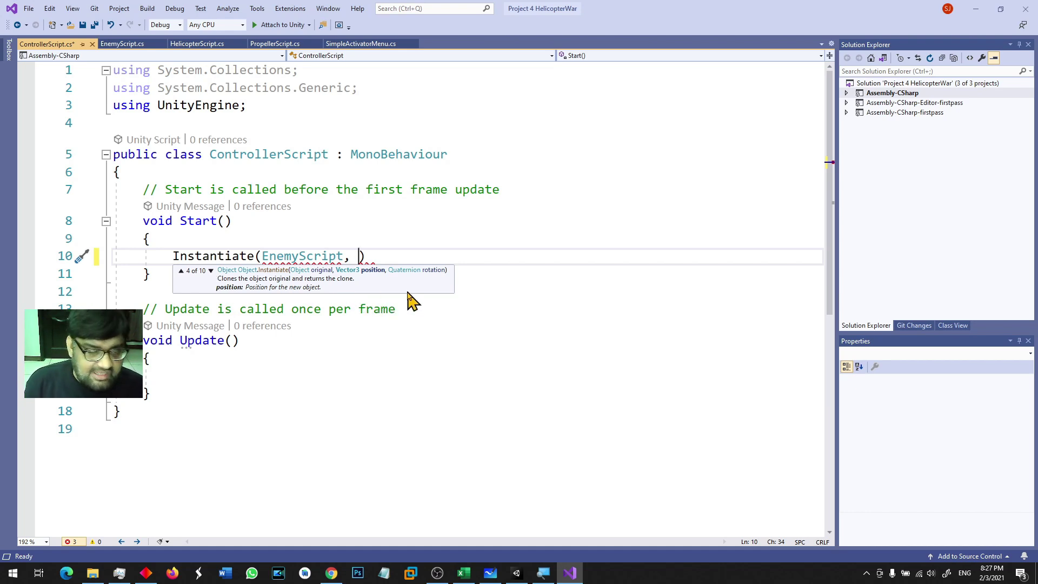
pyautogui.write('V')
pyautogui.press('BackSpace')
pyautogui.press('Escape')
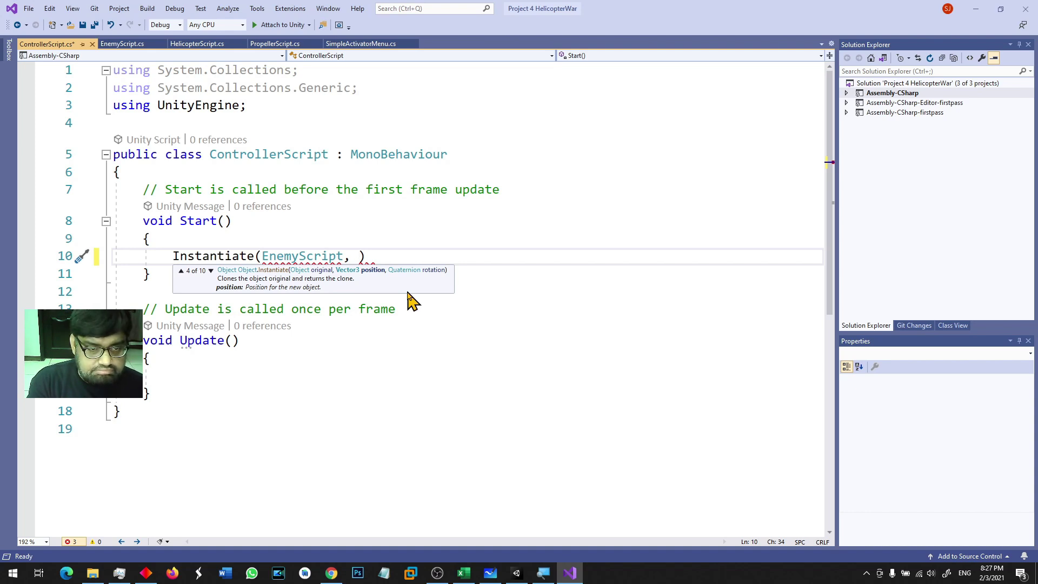
# Finish the arguments with new Vector3(30, 30, 30), Quaternion.identity, and retype the first argument as enemy.
pyautogui.write('new Vector3')
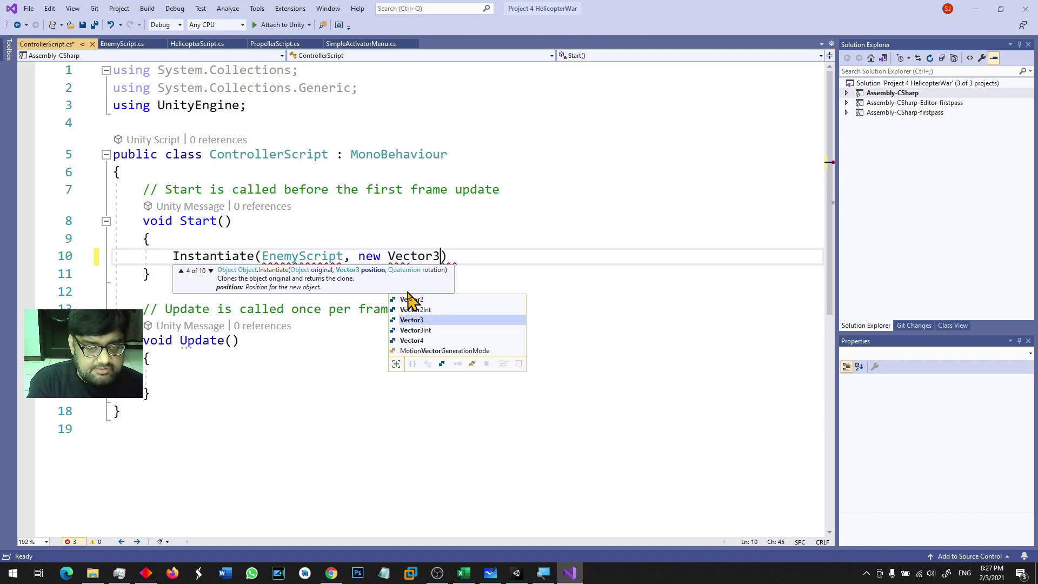
pyautogui.write('(')
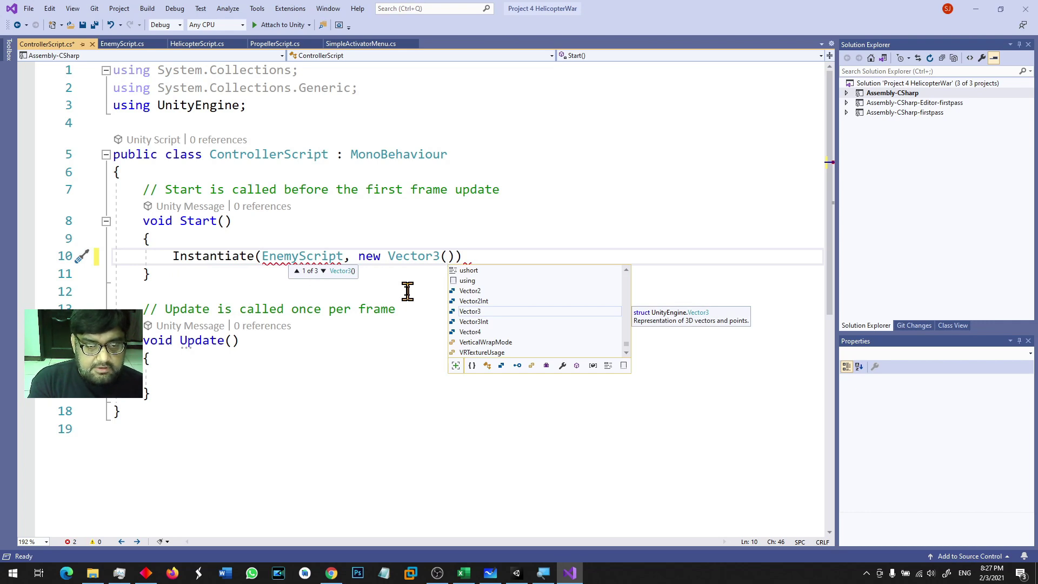
pyautogui.write('30,30')
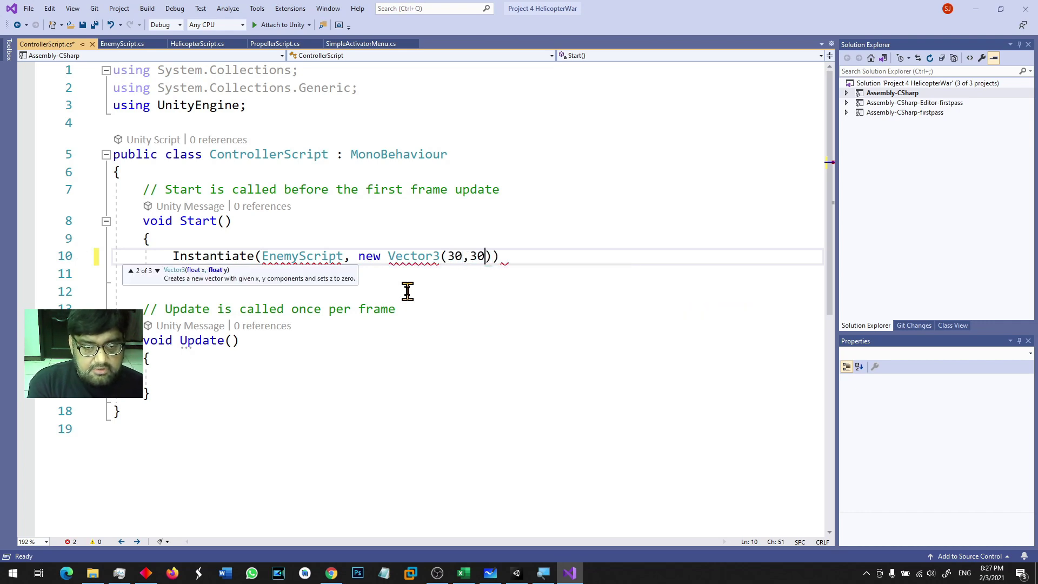
pyautogui.write(',')
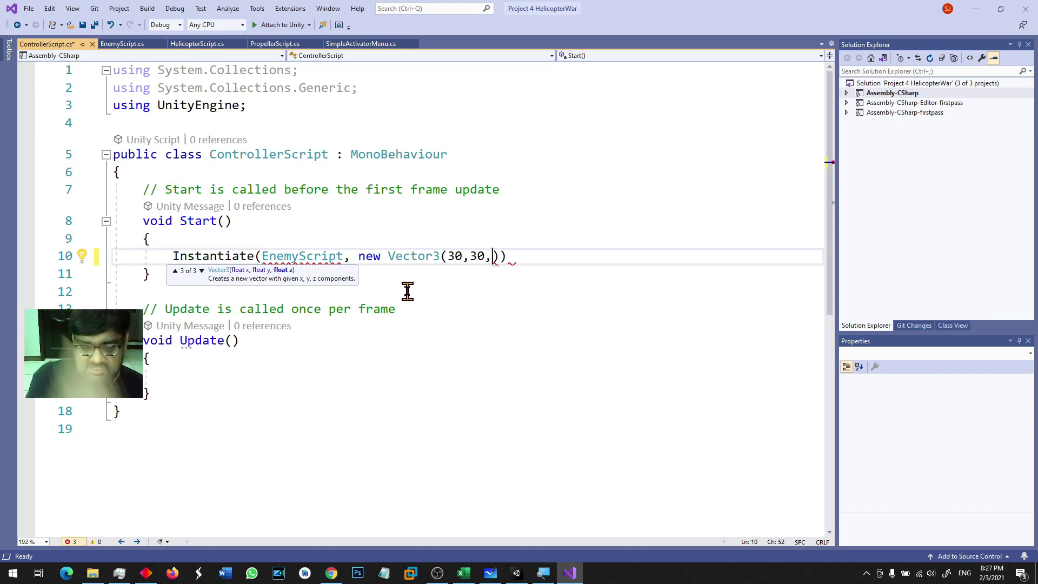
pyautogui.write('30), Quat')
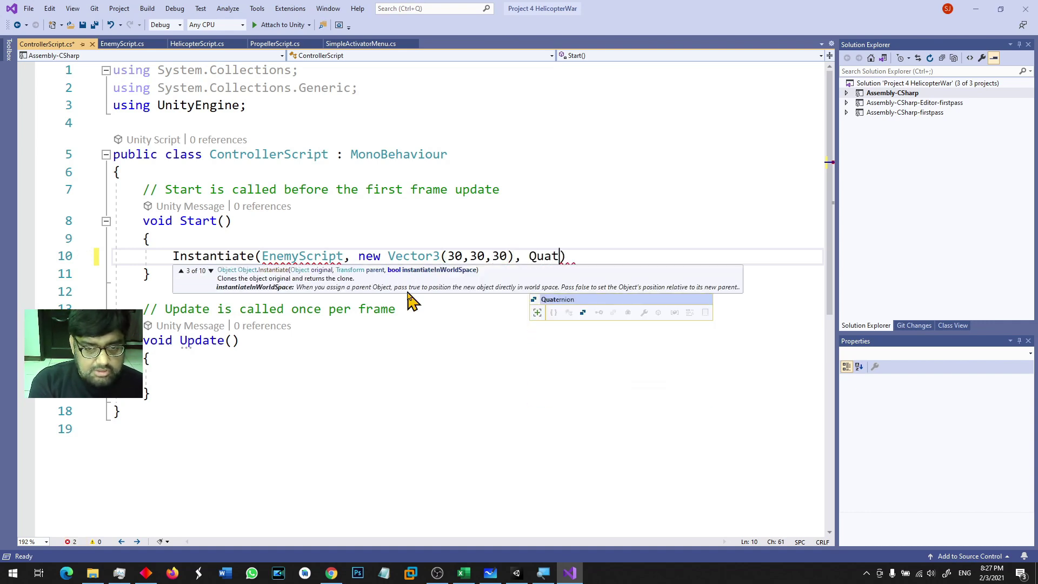
pyautogui.press('Tab')
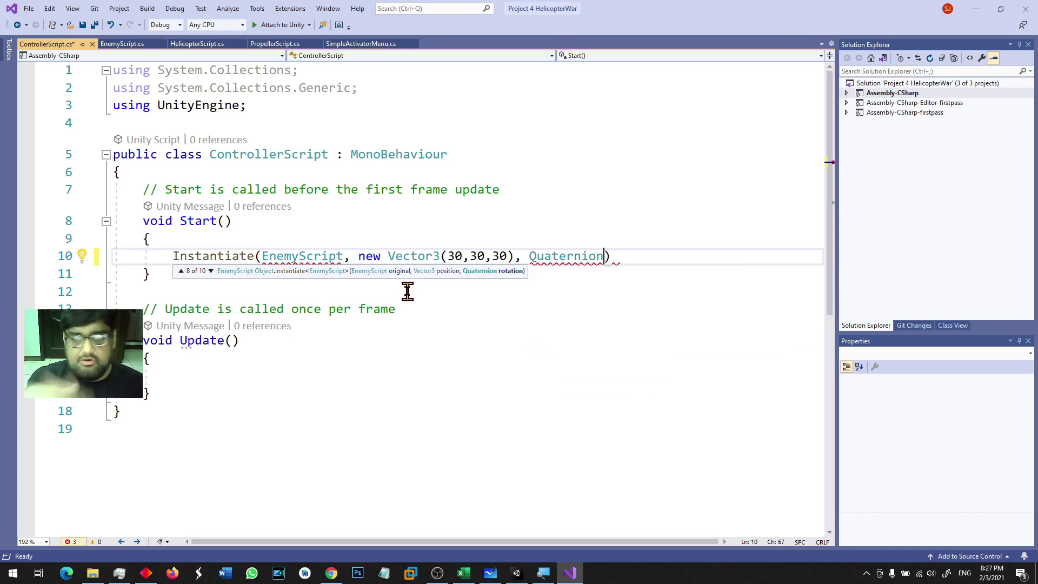
pyautogui.write('.id')
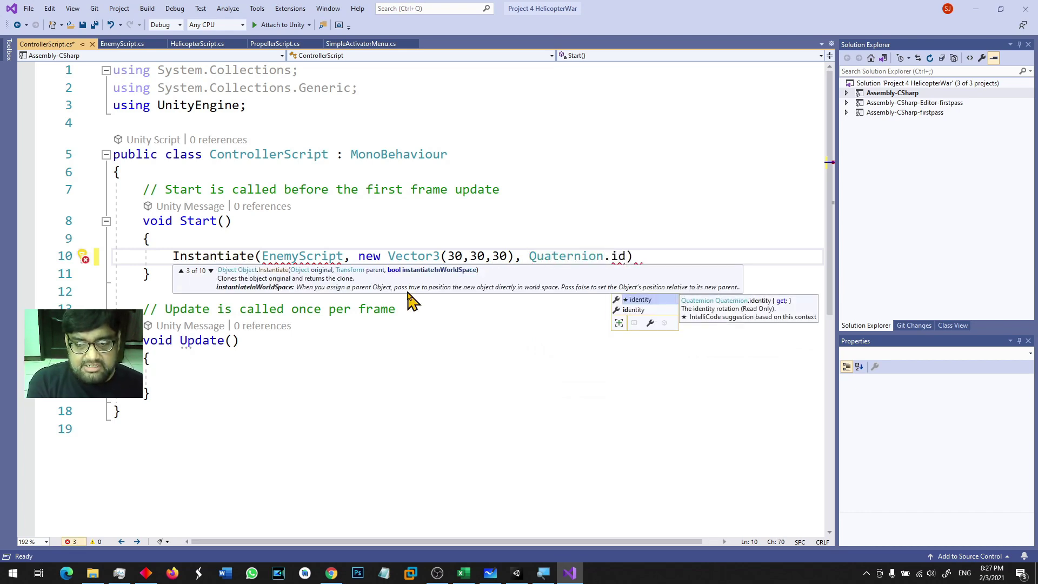
pyautogui.press('Tab')
pyautogui.write(');')
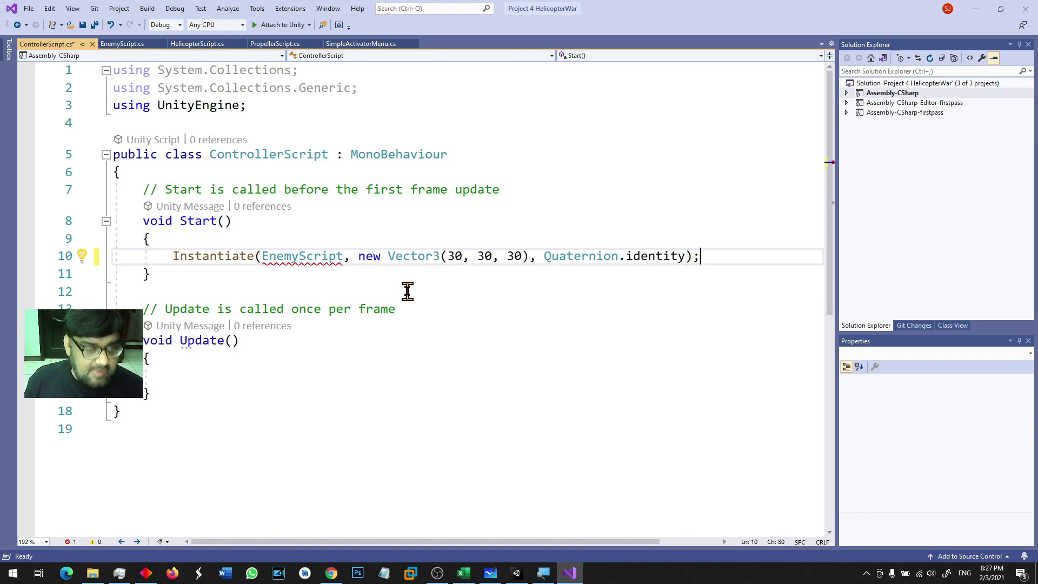
pyautogui.doubleClick(331, 257)
pyautogui.write('e')
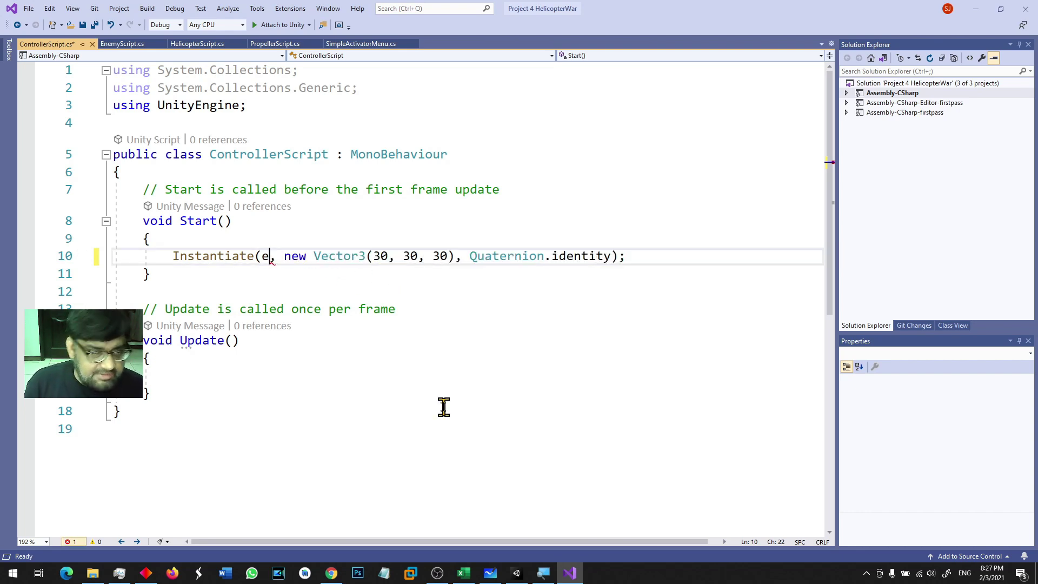
pyautogui.write('nemy')
# Declare 'public GameObject enemy;' above Start and save the script.
pyautogui.click(442, 409)
pyautogui.click(209, 173)
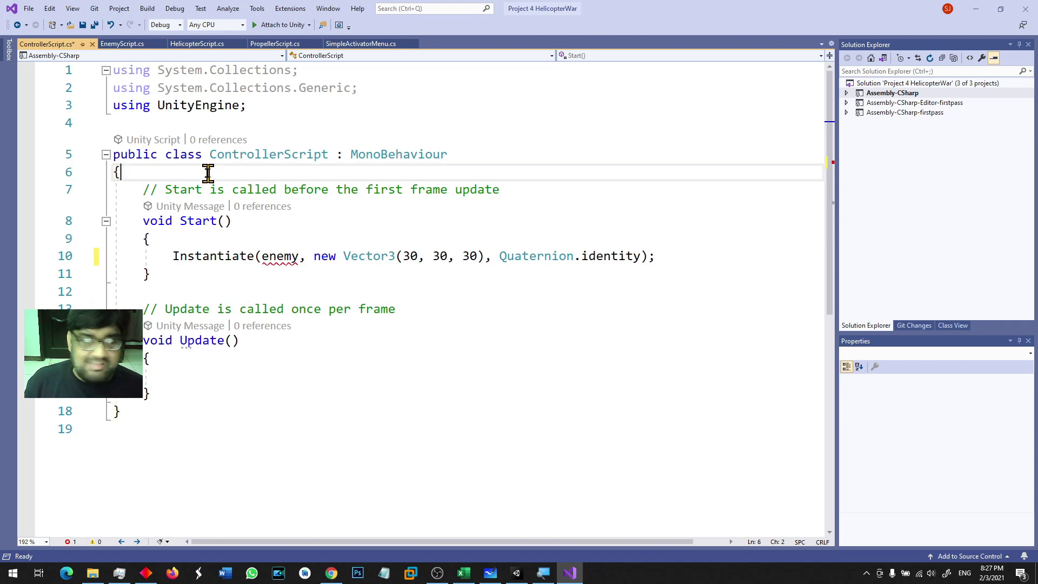
pyautogui.press('Return')
pyautogui.press('Return')
pyautogui.press('Up')
pyautogui.write('a')
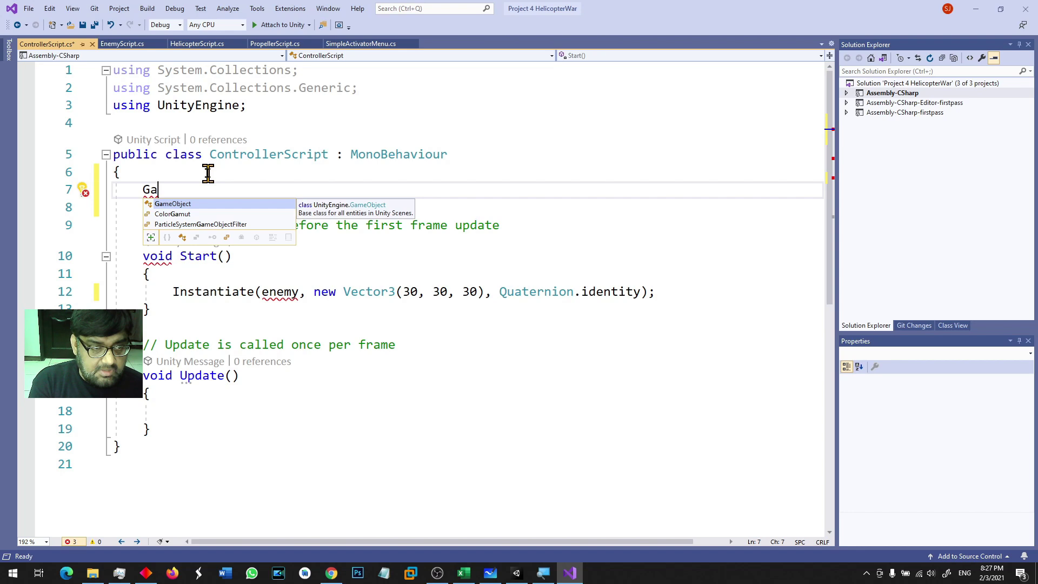
pyautogui.press('BackSpace')
pyautogui.press('BackSpace')
pyautogui.write('public Game')
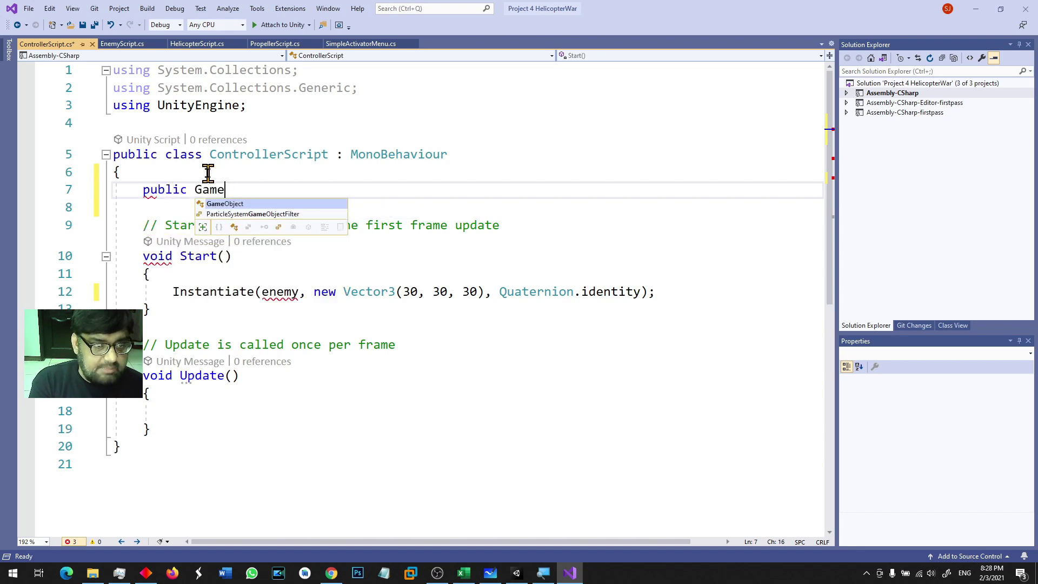
pyautogui.write('Object enemy;')
pyautogui.hotkey('ctrl', 's')
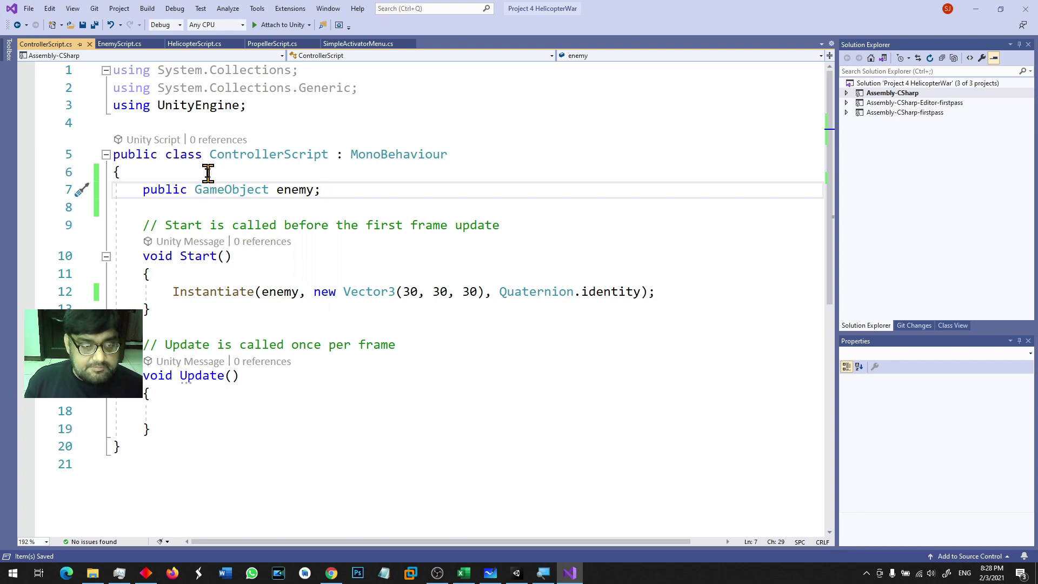
# Highlight the enemy field declaration, then go back to the Unity editor.
pyautogui.doubleClick(297, 191)
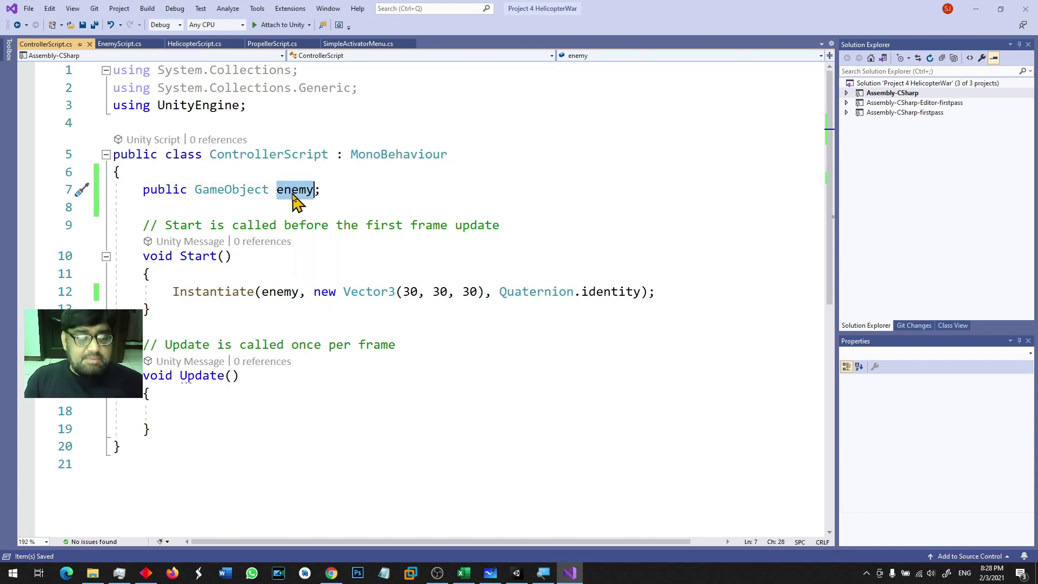
pyautogui.click(327, 340)
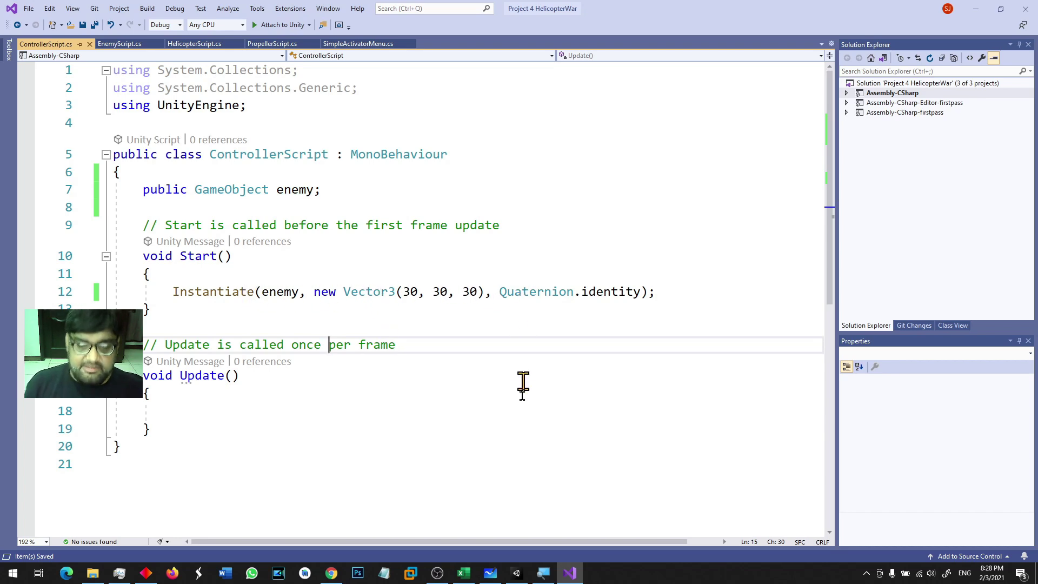
pyautogui.click(517, 574)
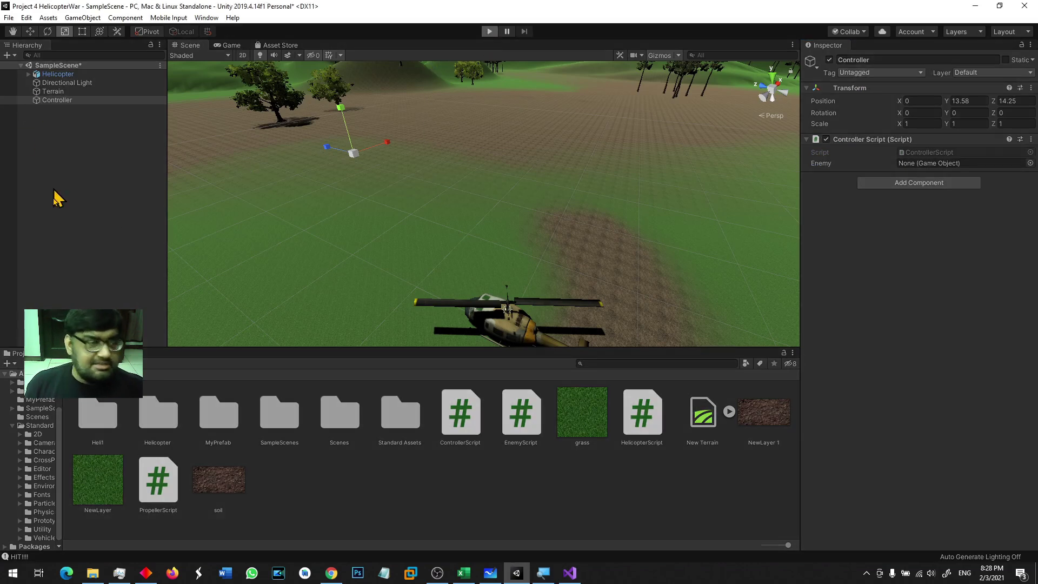
# Test-run the game, stop it after the unassigned enemy error, and select Controller.
pyautogui.hotkey('ctrl', 'p')
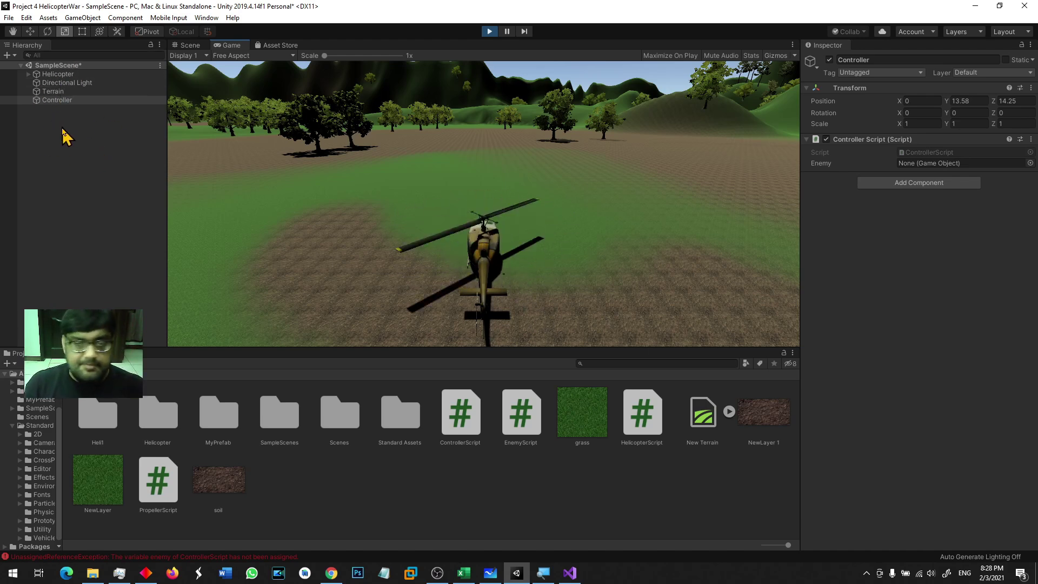
pyautogui.click(489, 31)
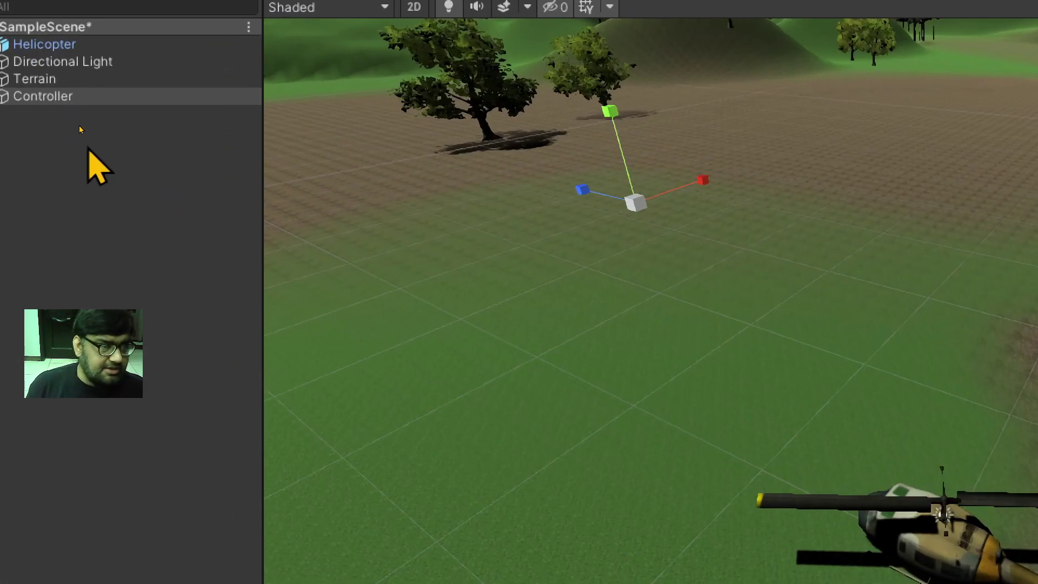
pyautogui.click(60, 100)
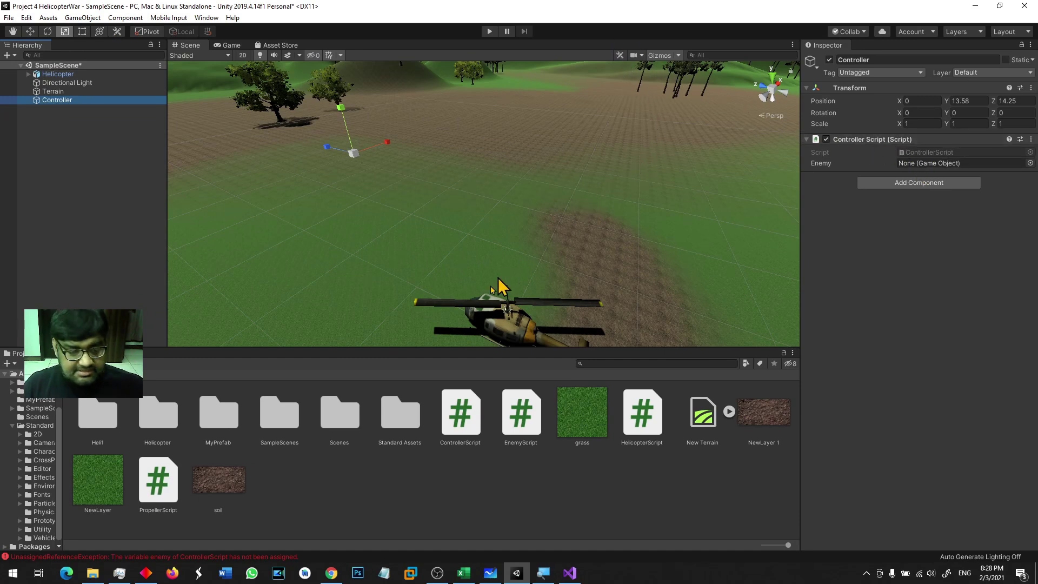
# Assign the Enemy prefab from Assets/MyPrefab to Controller's Enemy field.
pyautogui.doubleClick(235, 418)
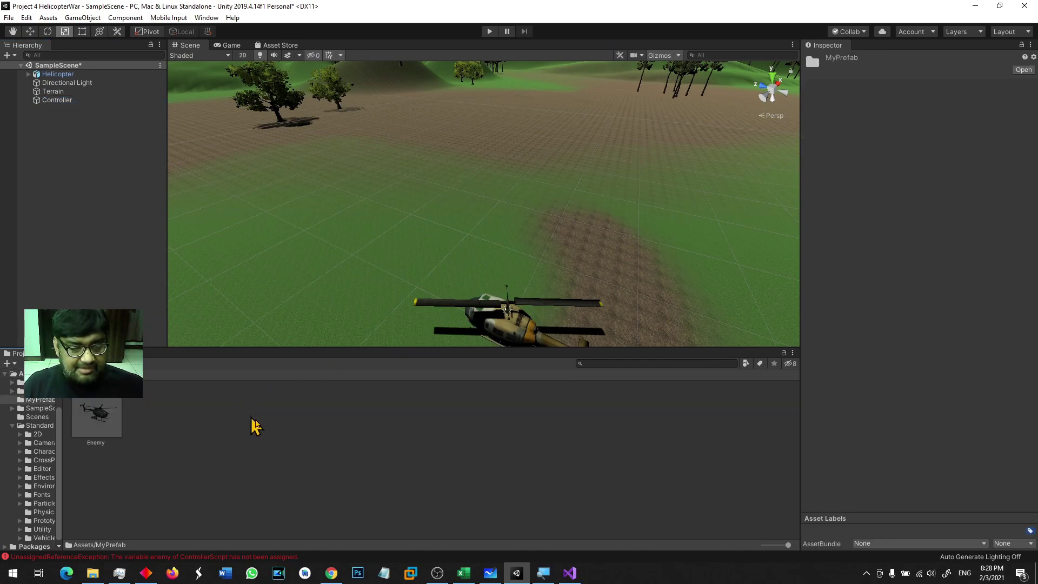
pyautogui.click(76, 101)
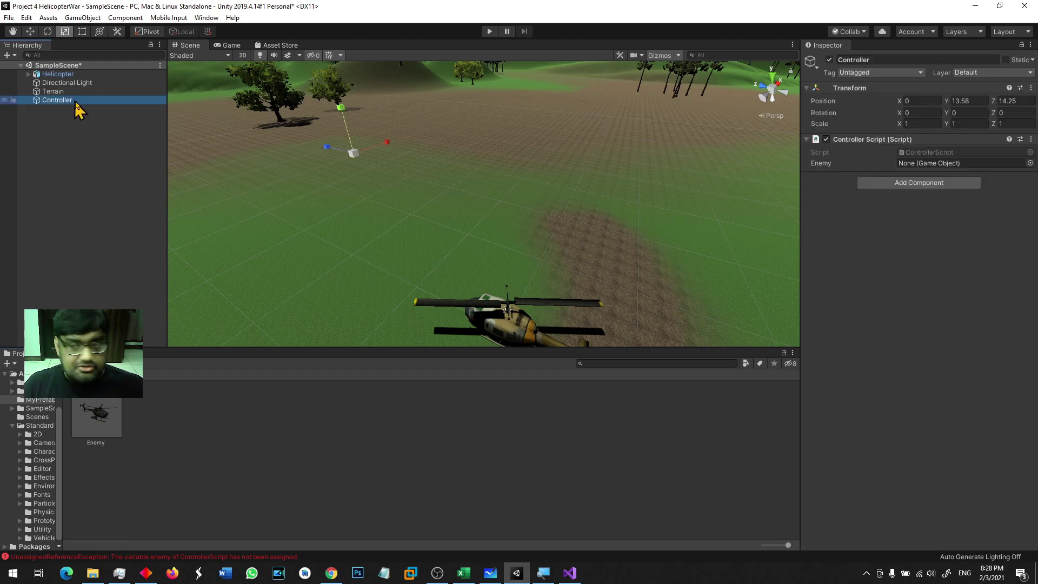
pyautogui.moveTo(97, 417)
pyautogui.mouseDown()
pyautogui.moveTo(399, 377)
pyautogui.moveTo(845, 174)
pyautogui.moveTo(914, 166)
pyautogui.mouseUp()
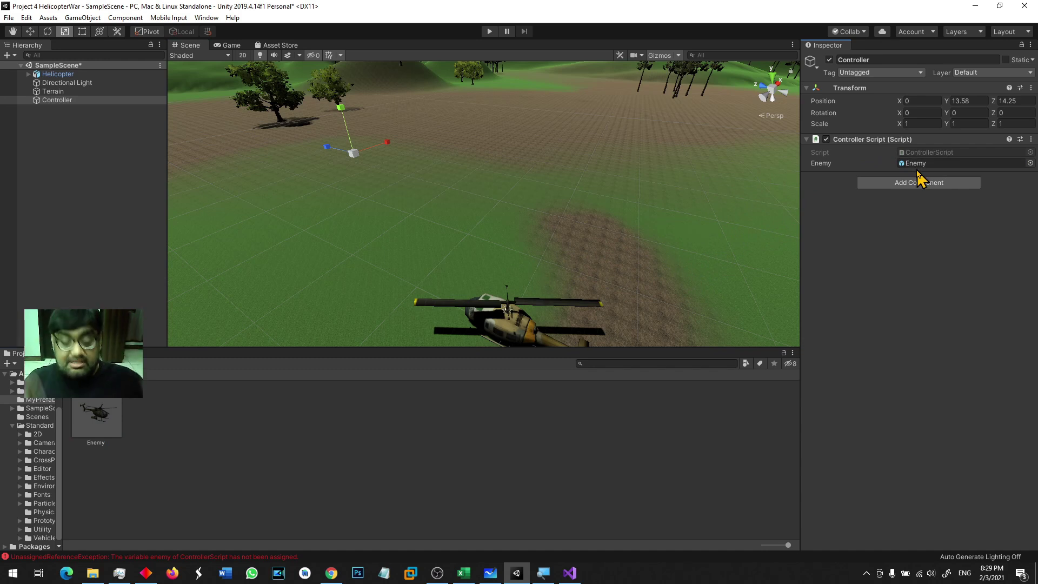
pyautogui.click(569, 572)
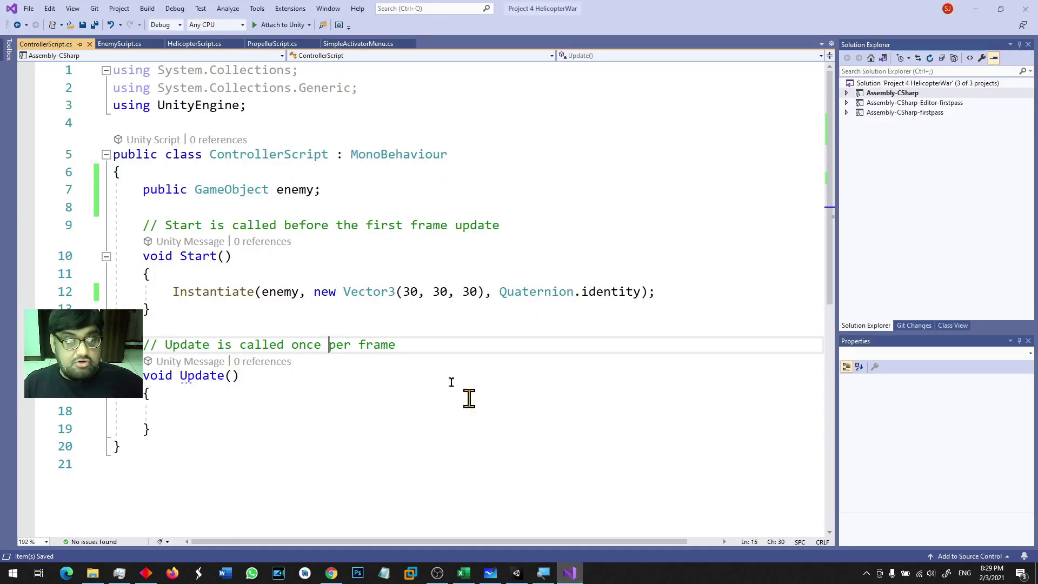
# Highlight the enemy field and Instantiate call in ControllerScript, ending back in Unity.
pyautogui.doubleClick(290, 189)
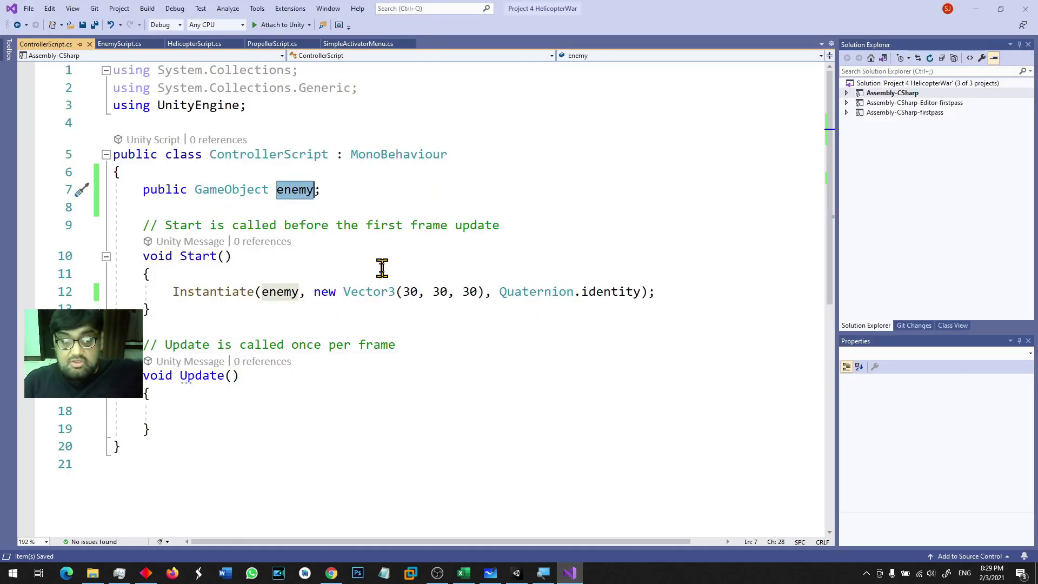
pyautogui.doubleClick(232, 292)
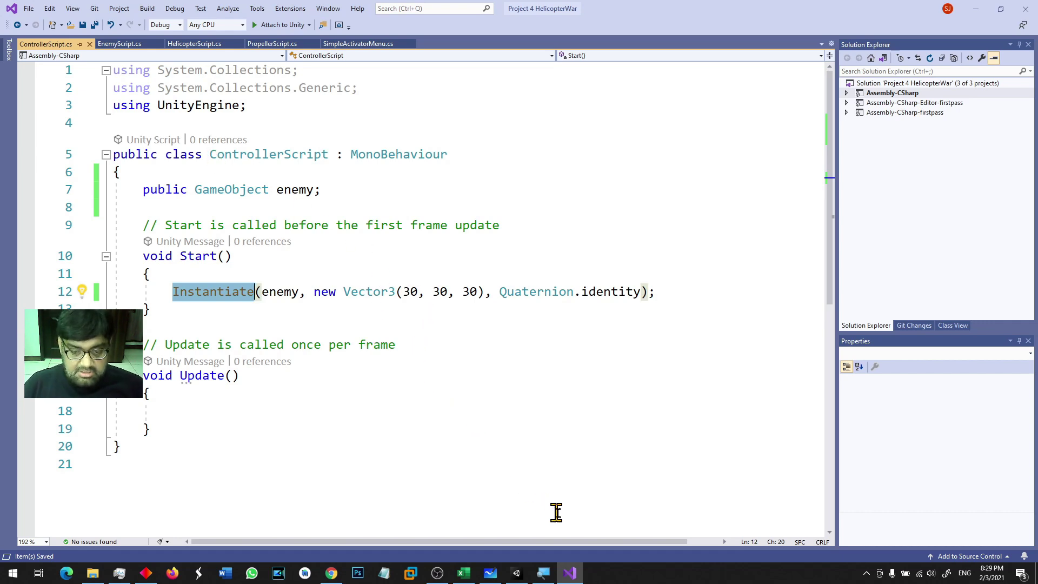
pyautogui.click(511, 577)
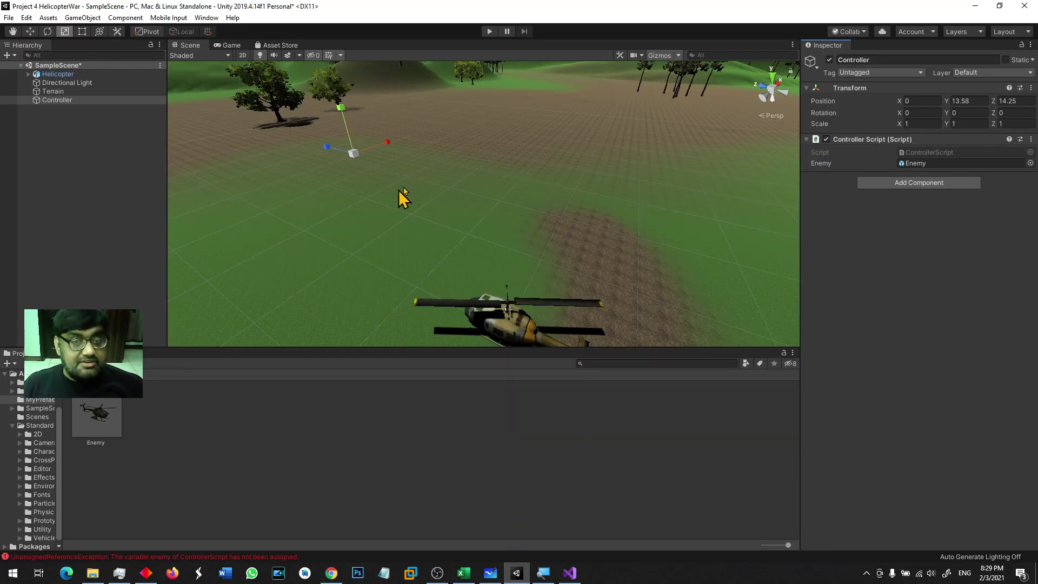
pyautogui.click(570, 573)
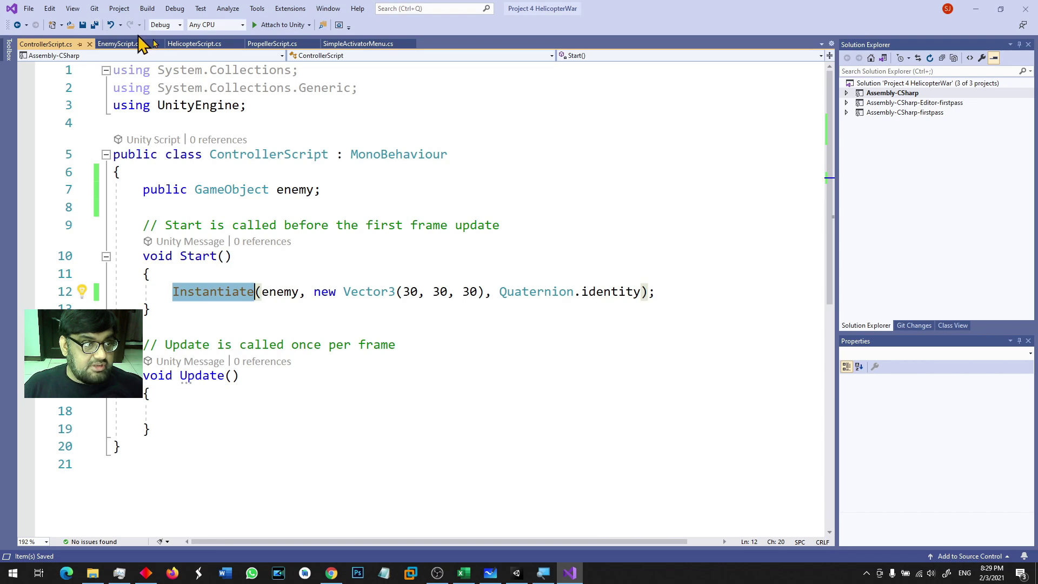
pyautogui.click(516, 573)
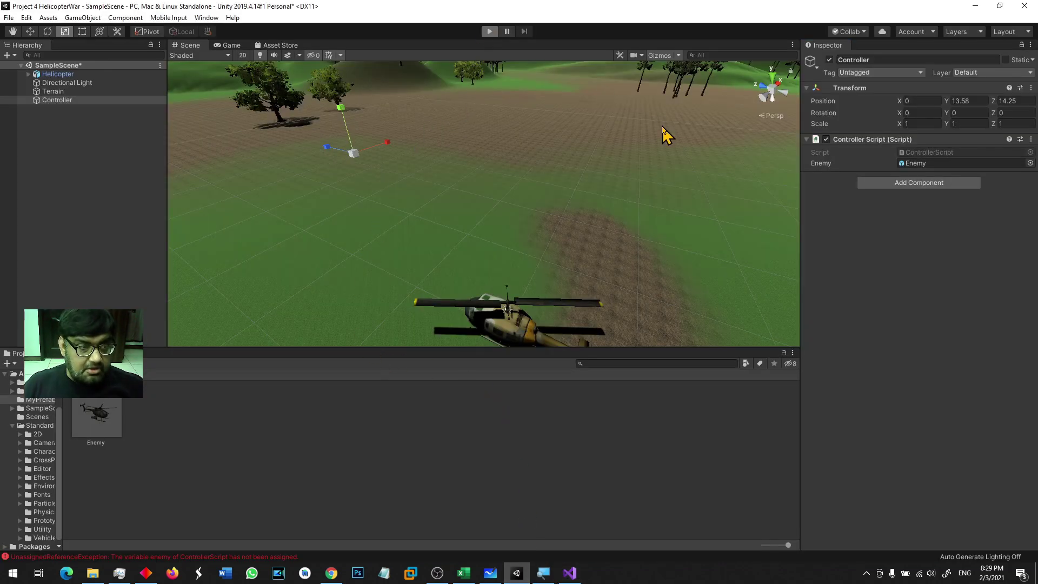
# Play the game, inspect the spawned Enemy(Clone) and Controller, then stop the run.
pyautogui.hotkey('ctrl', 'p')
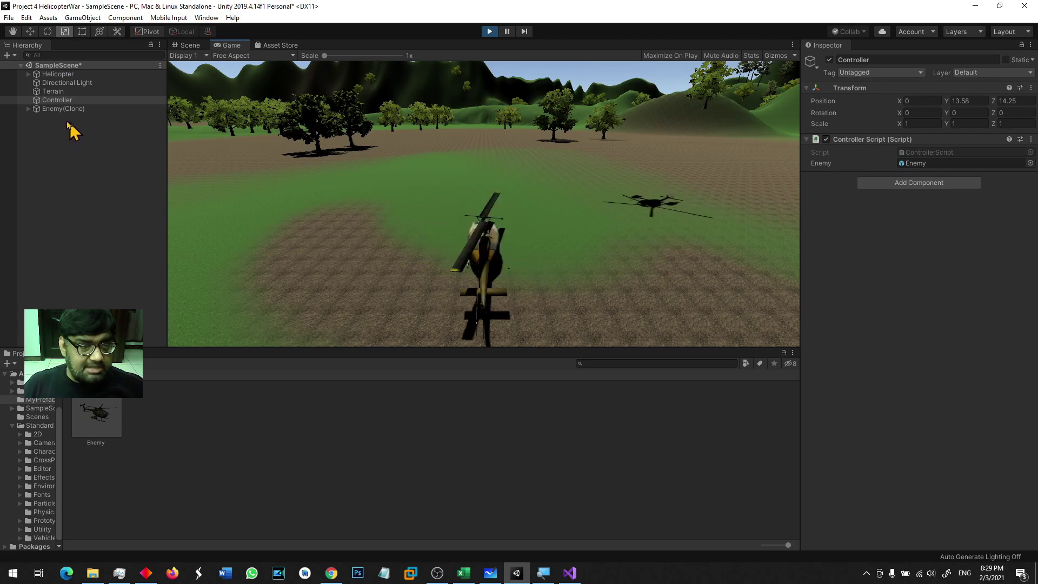
pyautogui.click(63, 110)
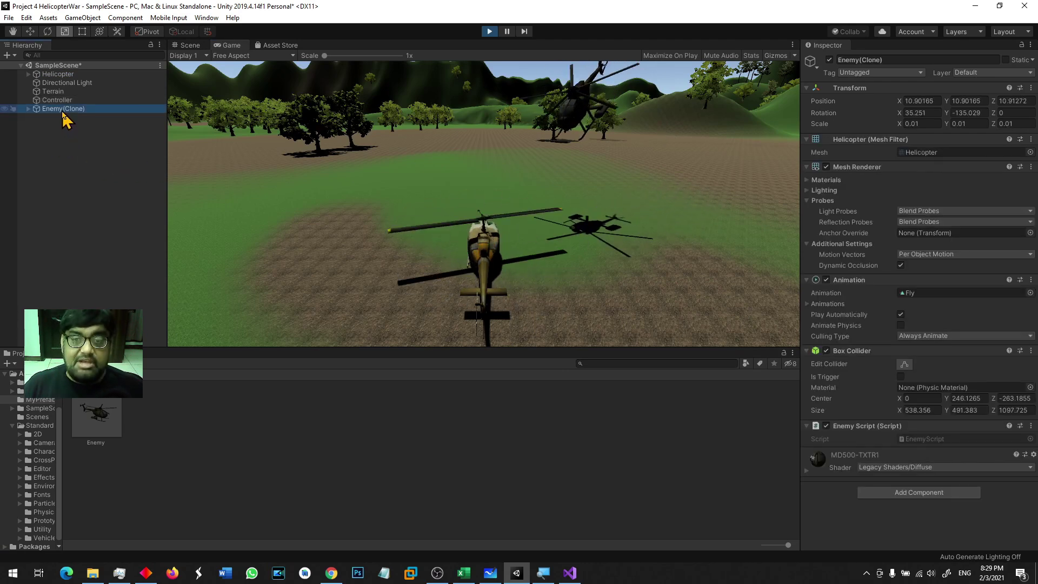
pyautogui.press('Up')
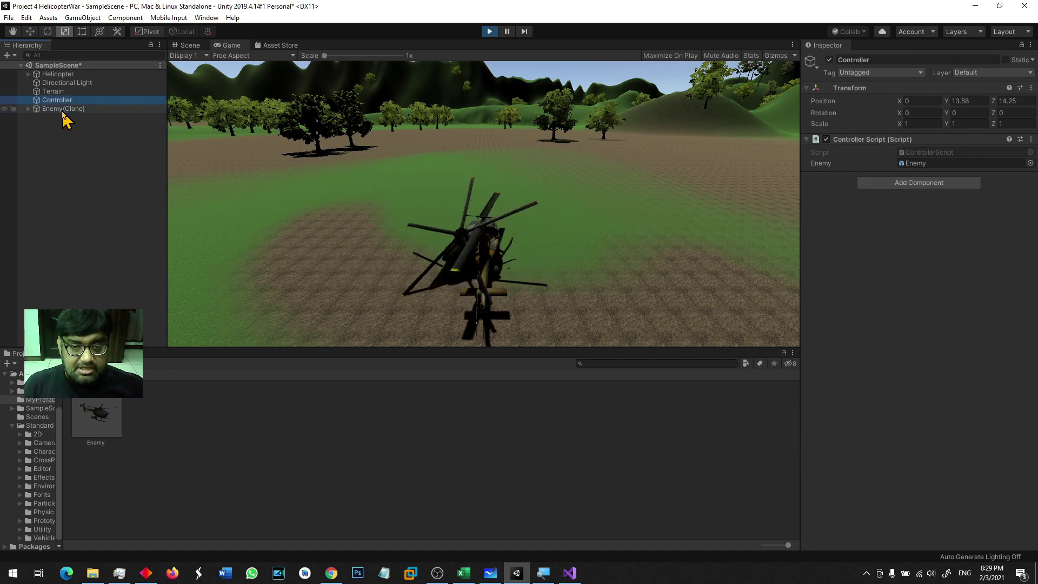
pyautogui.press('z')
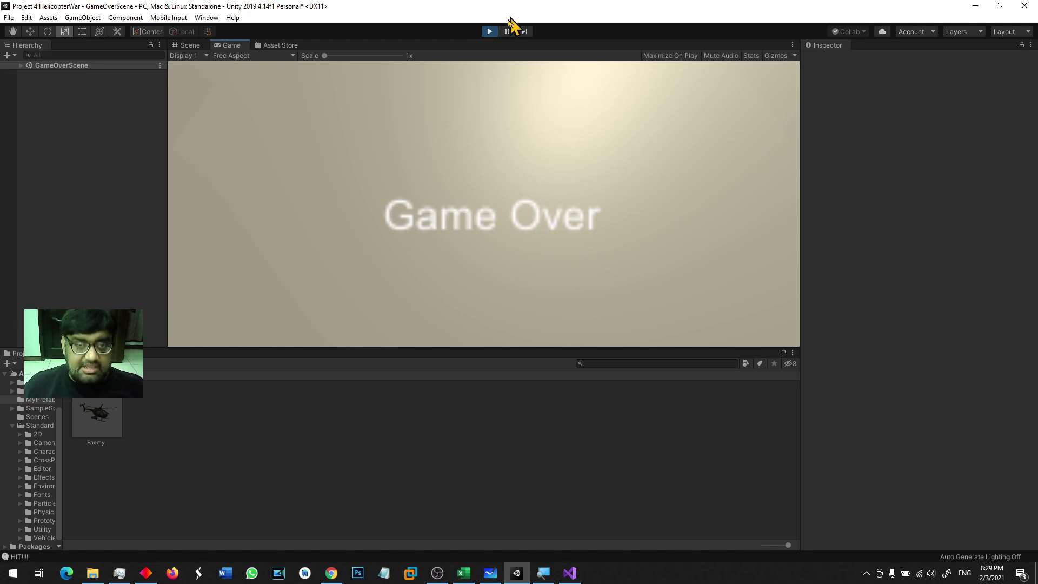
pyautogui.click(495, 35)
# Drop the Enemy prefab into SampleScene and test sliding it along X and Z with the Move gizmo.
pyautogui.moveTo(96, 414); pyautogui.dragTo(366, 241)
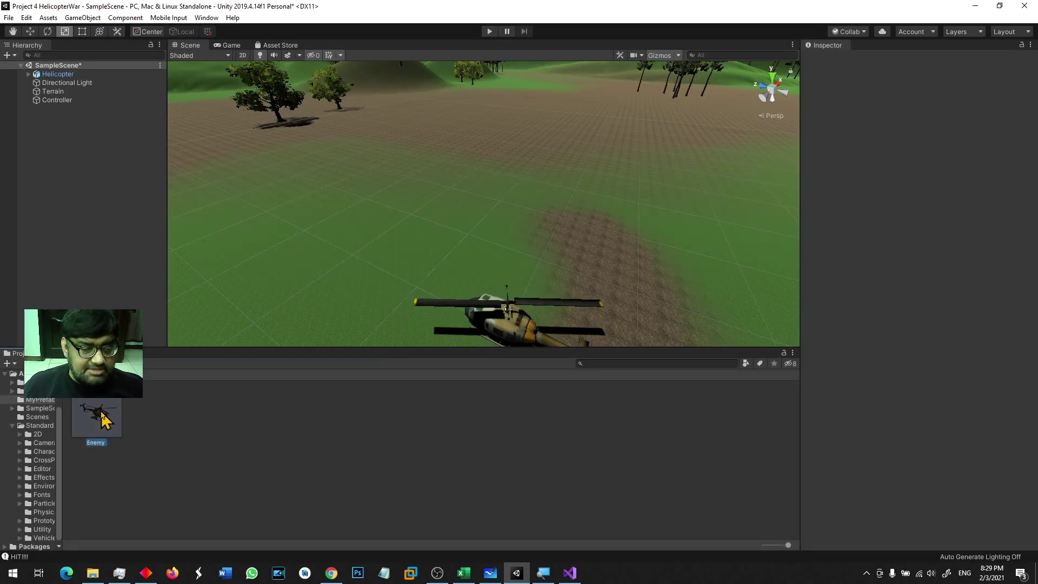
pyautogui.scroll(-2, 373, 242)
pyautogui.scroll(-2, 385, 243)
pyautogui.scroll(-3, 385, 244)
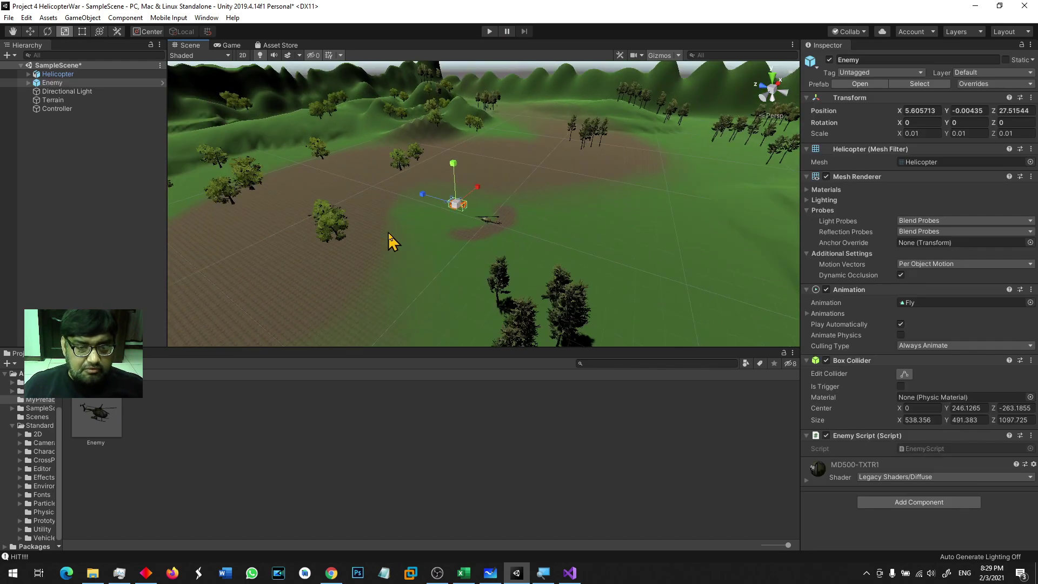
pyautogui.scroll(-3, 395, 239)
pyautogui.scroll(-3, 401, 248)
pyautogui.scroll(-3, 412, 250)
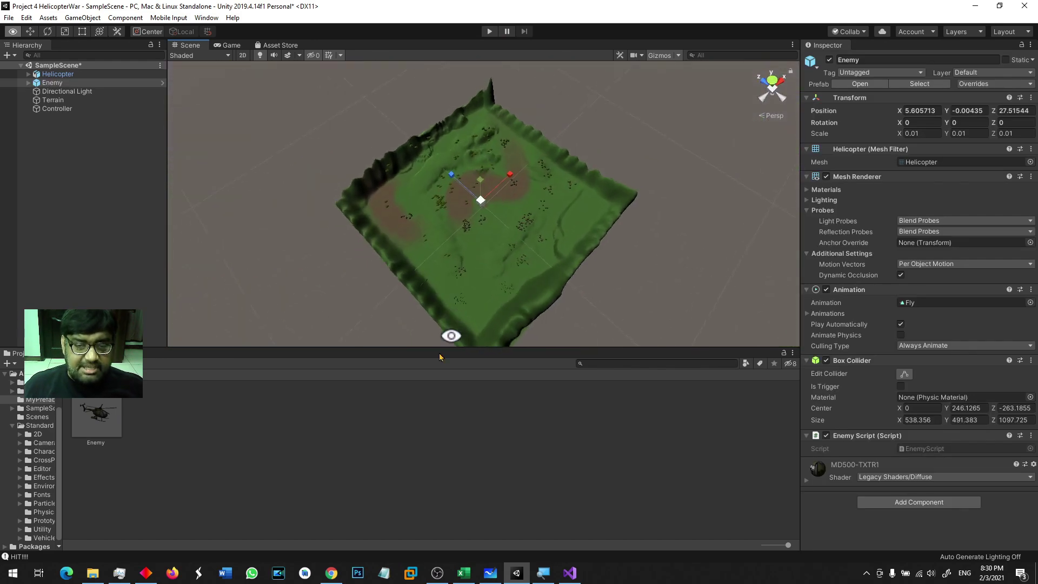
pyautogui.keyDown('alt'); pyautogui.moveTo(458, 239); pyautogui.dragTo(336, 424); pyautogui.keyUp('alt')
pyautogui.press('w')
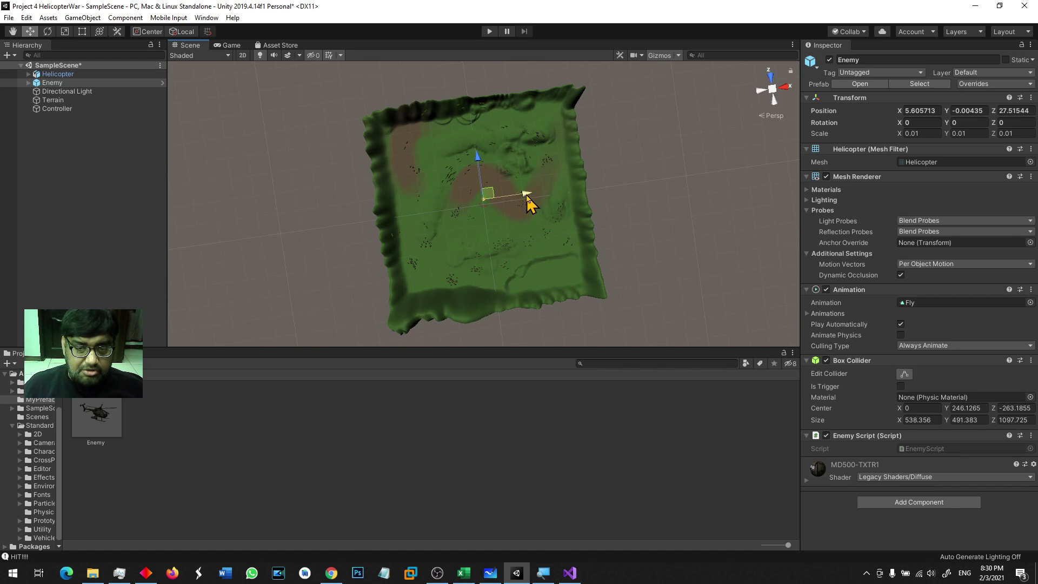
pyautogui.moveTo(528, 196); pyautogui.dragTo(615, 192)
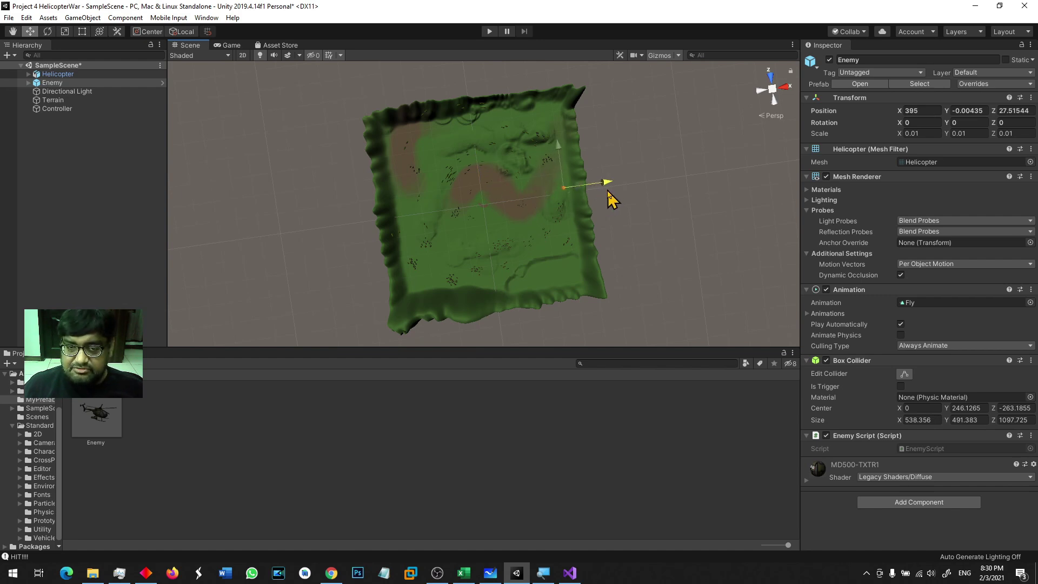
pyautogui.moveTo(612, 190)
pyautogui.mouseDown()
pyautogui.moveTo(436, 219)
pyautogui.moveTo(534, 209)
pyautogui.mouseUp()
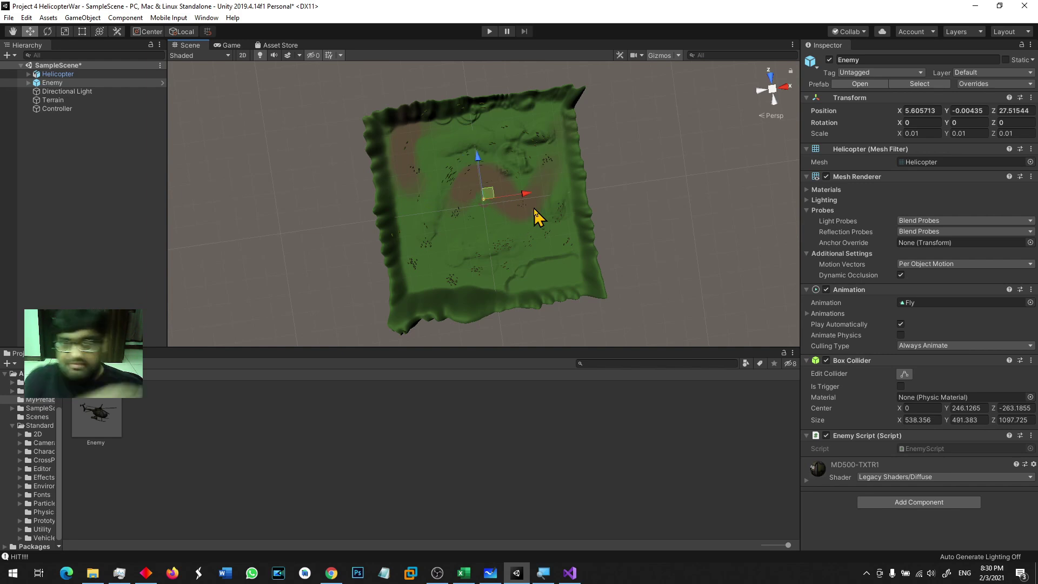
pyautogui.moveTo(479, 158); pyautogui.dragTo(477, 92)
pyautogui.hotkey('ctrl', 'z')
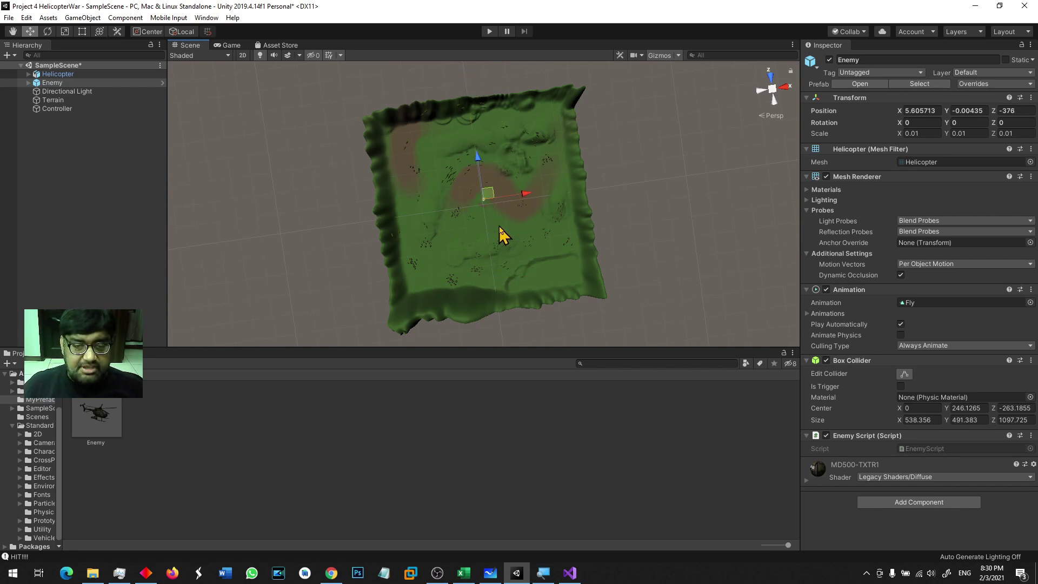
# Raise the Enemy helicopter above the terrain to Position Y 33.4.
pyautogui.moveTo(496, 237)
pyautogui.keyDown('alt'); pyautogui.mouseDown()
pyautogui.moveTo(442, 191)
pyautogui.moveTo(505, 104)
pyautogui.moveTo(514, 123)
pyautogui.moveTo(416, 117)
pyautogui.mouseUp(); pyautogui.keyUp('alt')
pyautogui.press('f')
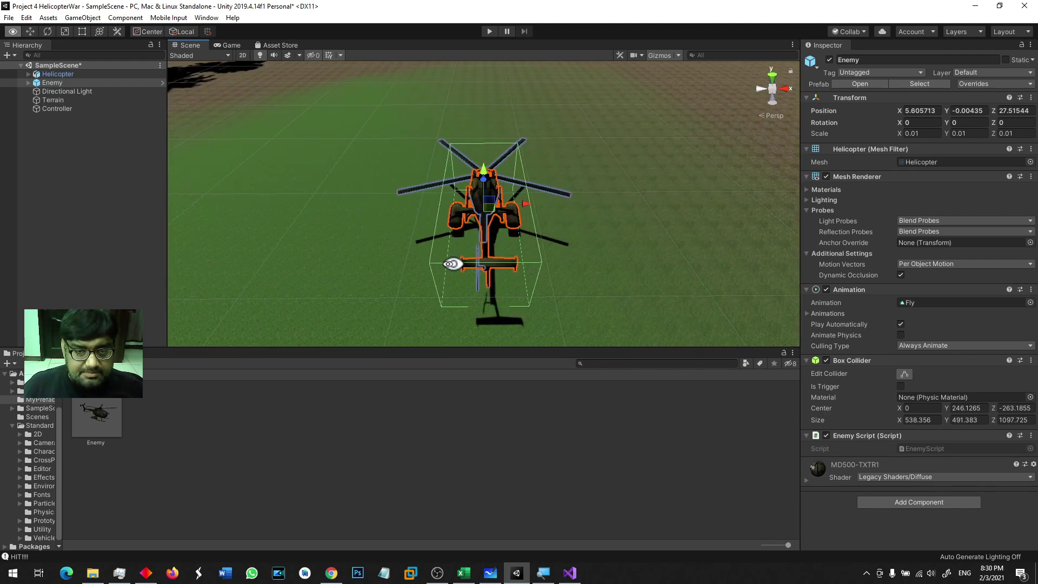
pyautogui.keyDown('alt'); pyautogui.moveTo(475, 265); pyautogui.dragTo(470, 125); pyautogui.keyUp('alt')
pyautogui.scroll(-3, 470, 216)
pyautogui.scroll(-2, 513, 219)
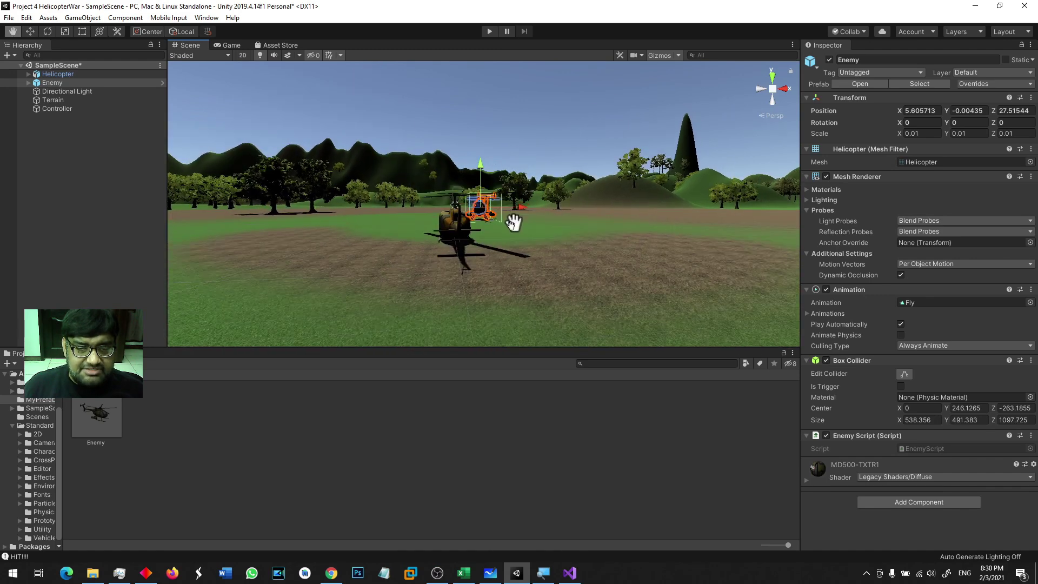
pyautogui.moveTo(514, 219); pyautogui.dragTo(458, 261, button='middle')
pyautogui.moveTo(414, 218); pyautogui.dragTo(491, 76)
pyautogui.press('f')
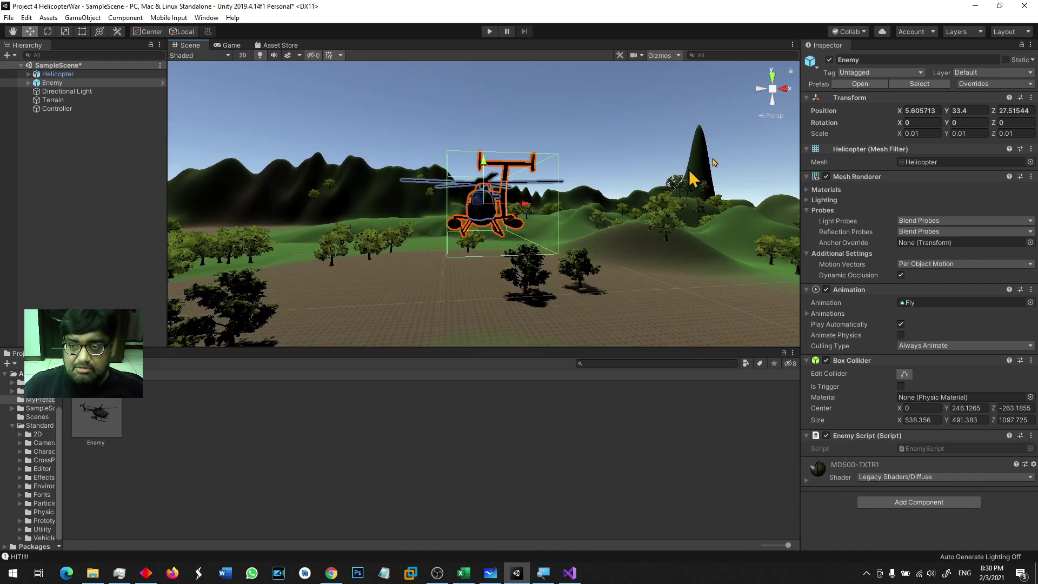
pyautogui.click(965, 110)
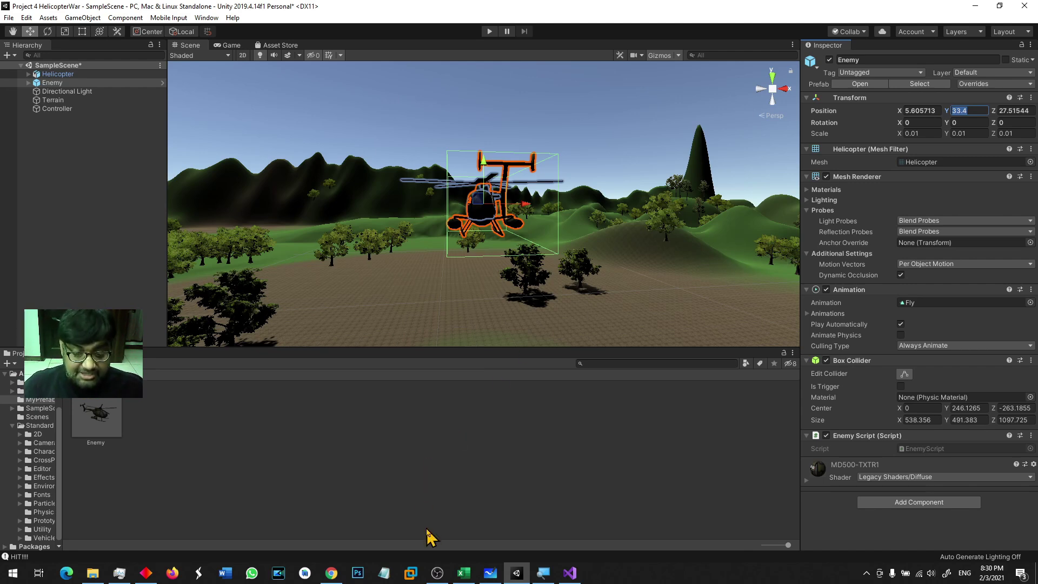
pyautogui.click(569, 573)
# Replace the X value 30 in the Vector3 with Random.Range(-450,450).
pyautogui.click(388, 328)
pyautogui.doubleClick(411, 293)
pyautogui.write('Random.')
pyautogui.press('Tab')
pyautogui.write('(')
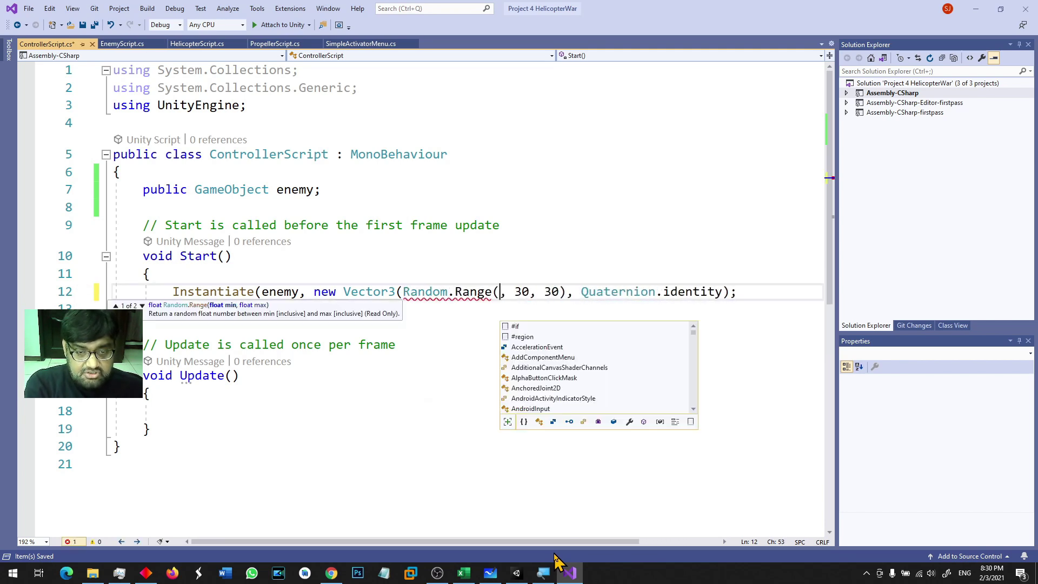
pyautogui.write('0')
pyautogui.press('BackSpace')
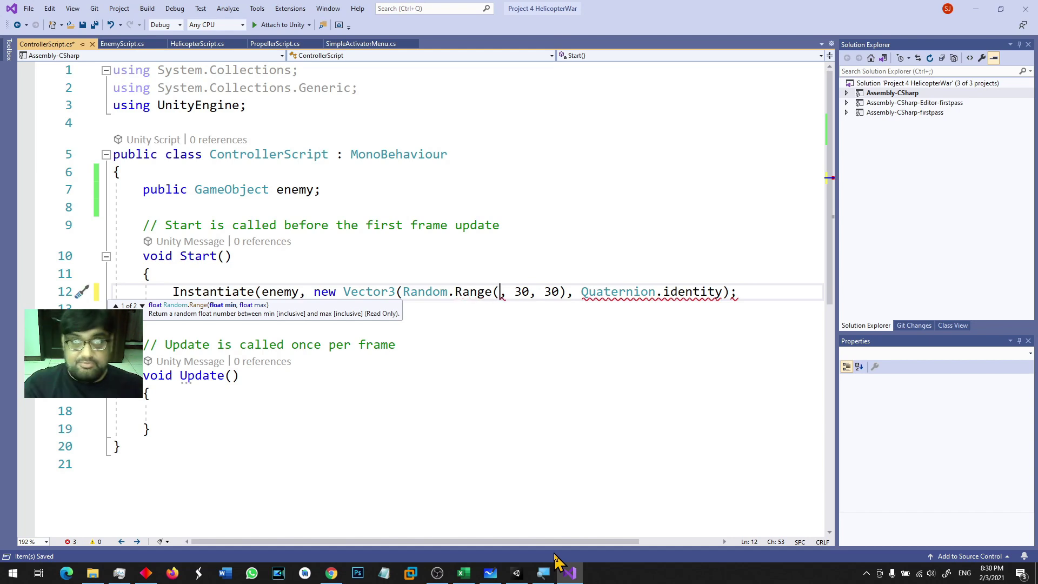
pyautogui.write('-450,450)')
pyautogui.press('Right')
pyautogui.press('Right')
pyautogui.press('Right')
pyautogui.press('Right')
pyautogui.press('Right')
pyautogui.press('Right')
pyautogui.press('Right')
pyautogui.press('Right')
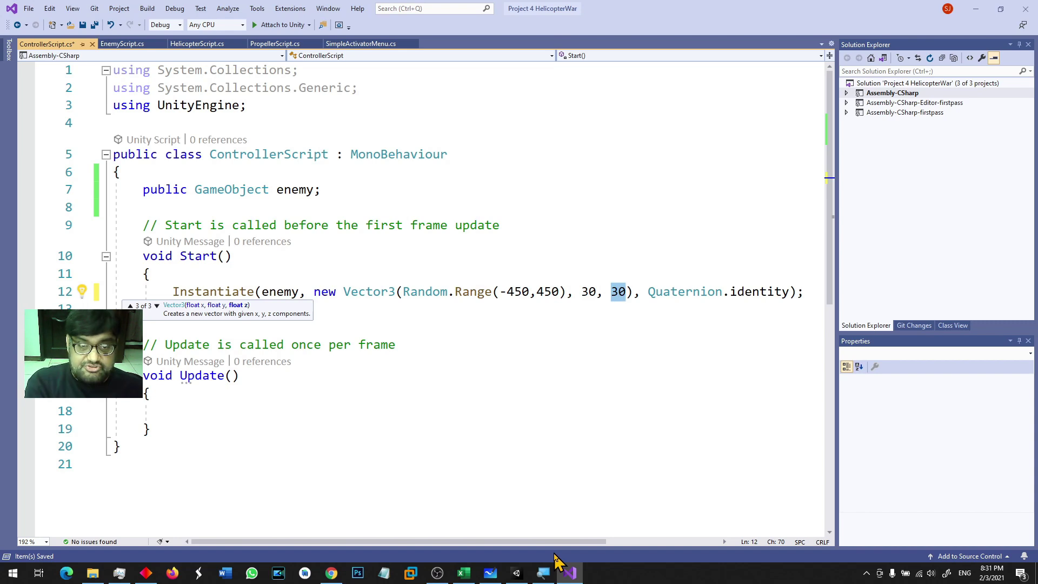
# Randomize Z with Random.Range(450,-450) and Y with Random.Range(30,70).
pyautogui.write('Random.R')
pyautogui.press('Tab')
pyautogui.write('(450,-450)')
pyautogui.press('Left')
pyautogui.press('Left')
pyautogui.press('Left')
pyautogui.press('Left')
pyautogui.hotkey('shift', 'Right')
pyautogui.hotkey('shift', 'Right')
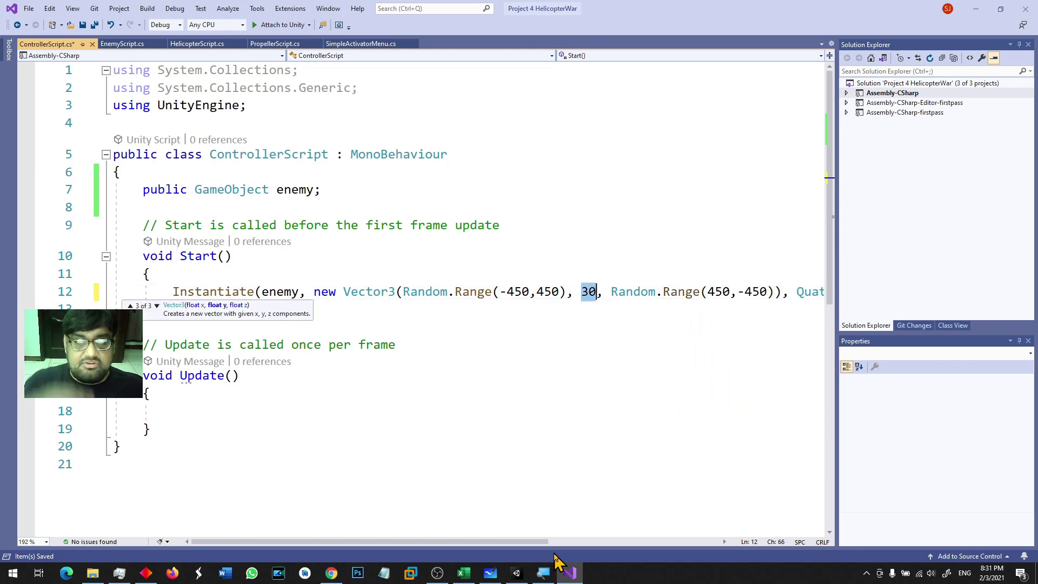
pyautogui.write('Random.Range(30,70')
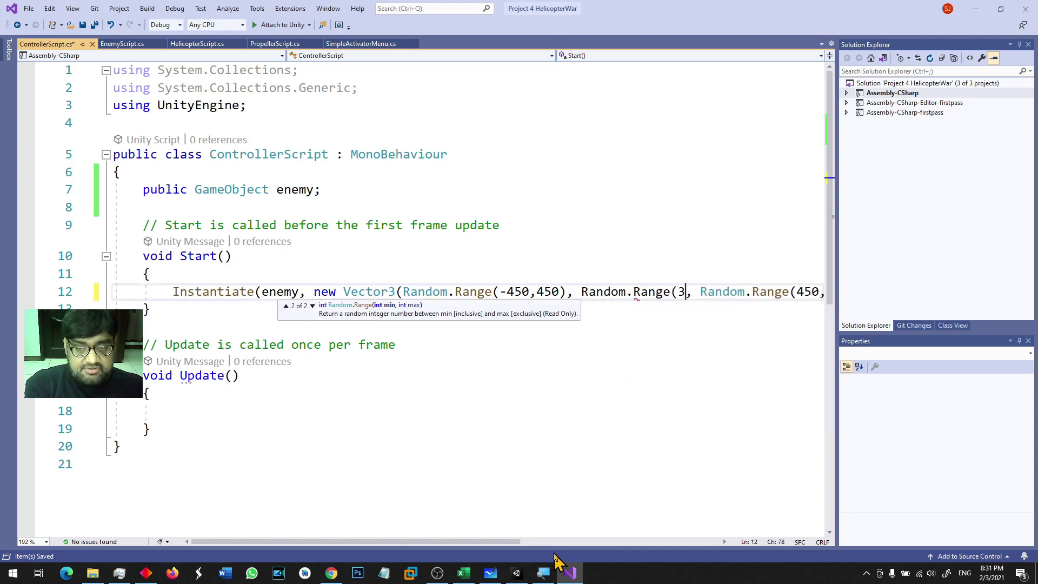
pyautogui.write(')')
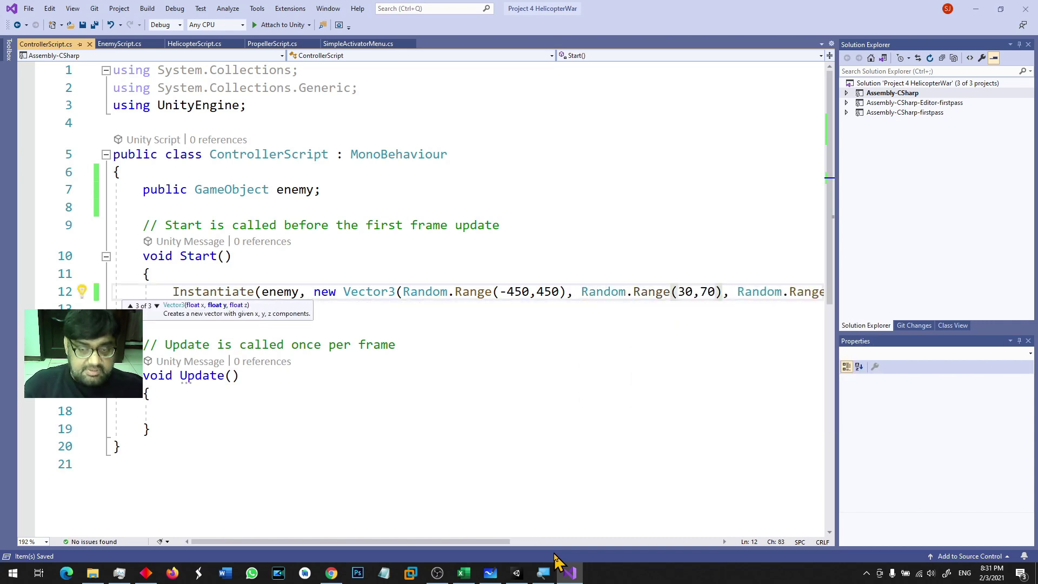
pyautogui.click(358, 292)
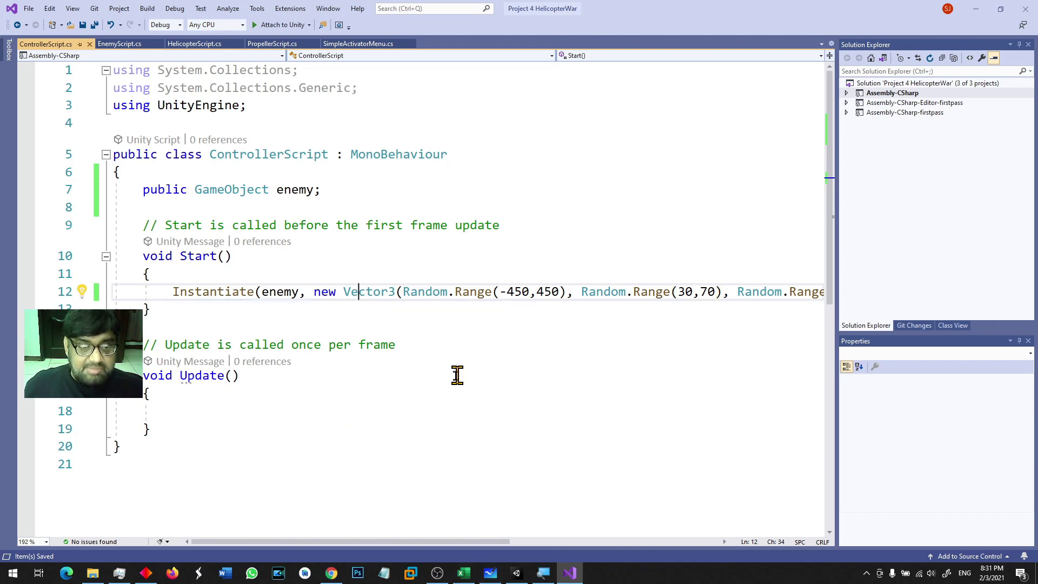
pyautogui.moveTo(271, 542)
pyautogui.mouseDown()
pyautogui.moveTo(468, 538)
pyautogui.moveTo(271, 529)
pyautogui.mouseUp()
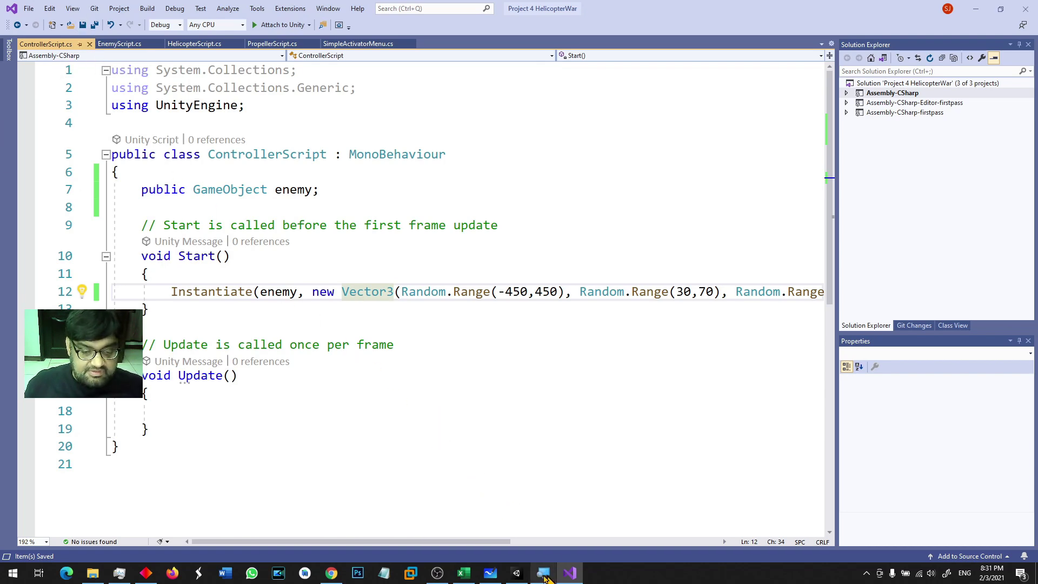
pyautogui.click(517, 575)
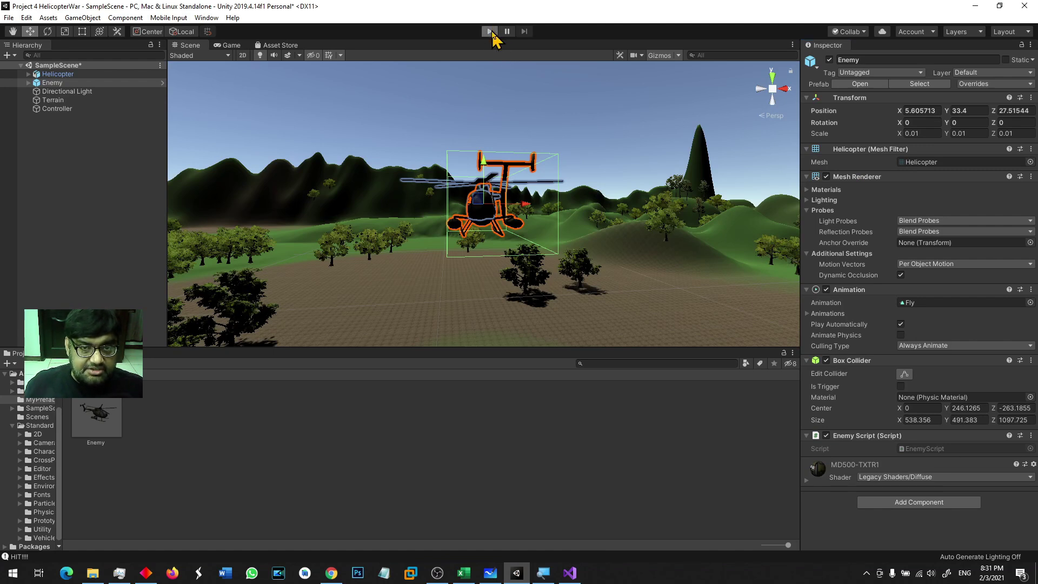
pyautogui.click(13, 174)
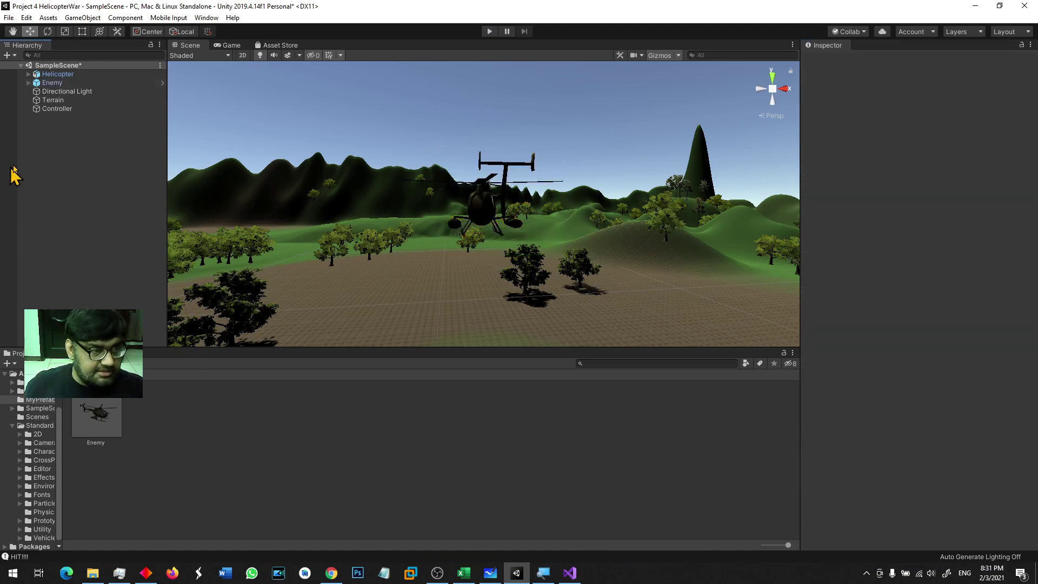
pyautogui.hotkey('ctrl', 'z')
pyautogui.press('Delete')
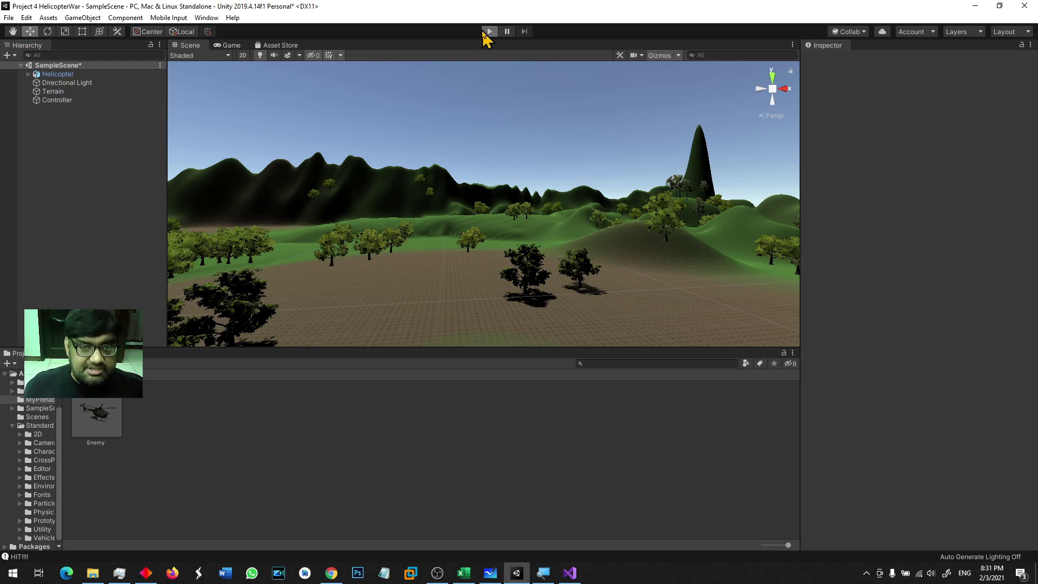
pyautogui.click(487, 32)
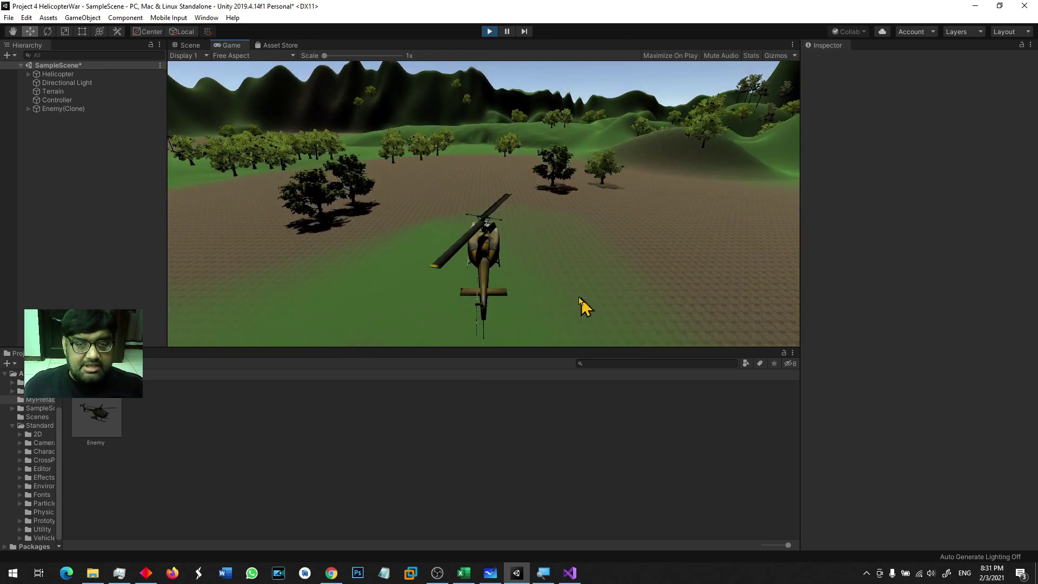
pyautogui.click(61, 109)
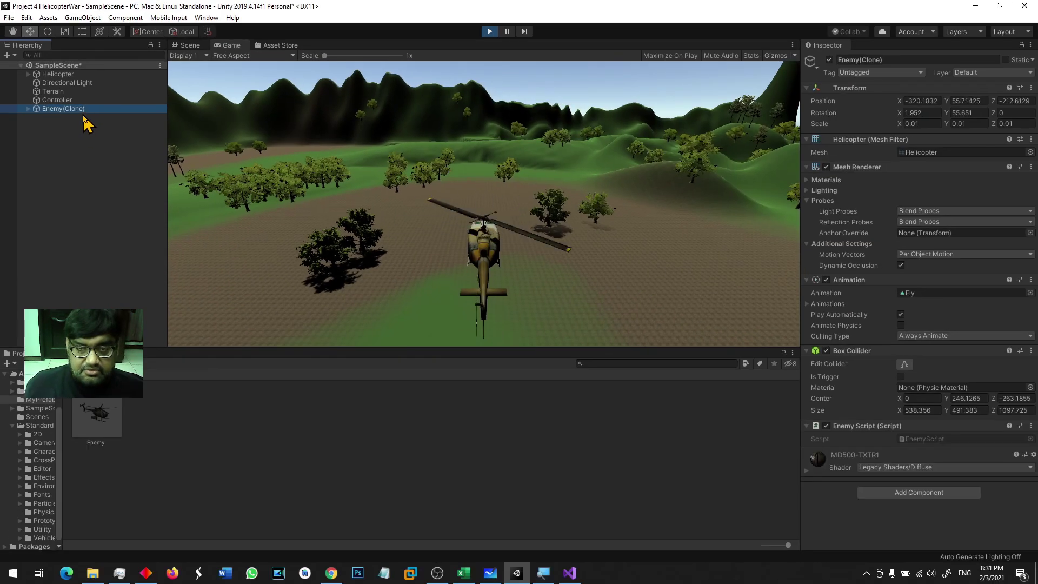
pyautogui.click(85, 118)
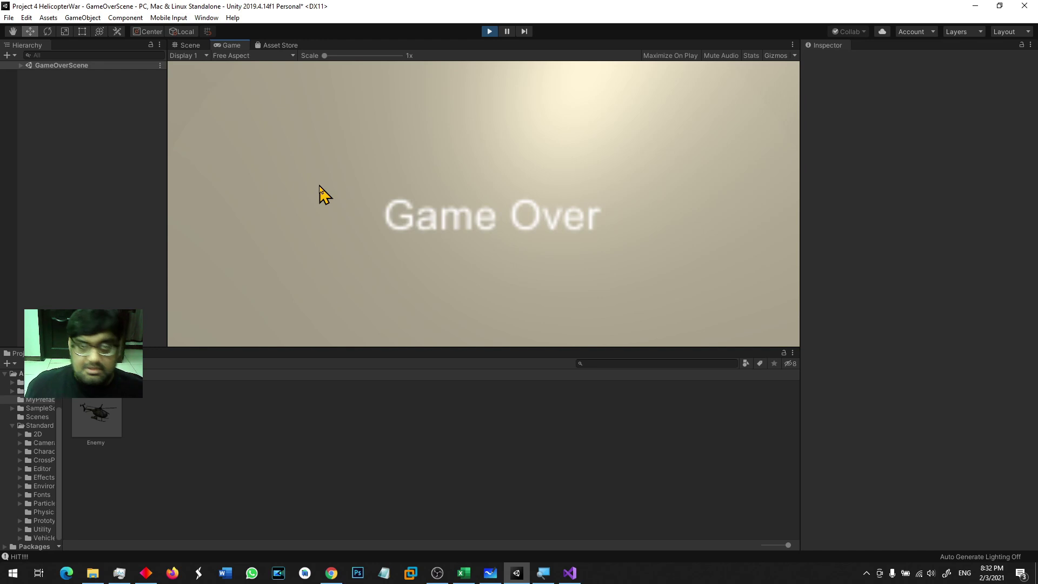
pyautogui.click(488, 32)
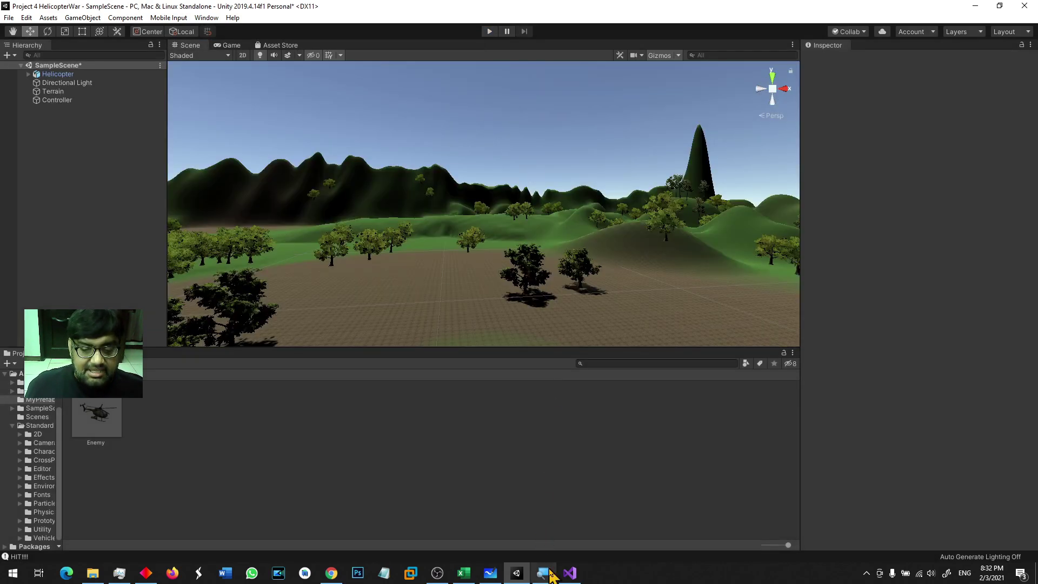
# Copy the Instantiate line so Start() holds four identical random-position spawn calls, then save.
pyautogui.click(571, 575)
pyautogui.click(173, 293)
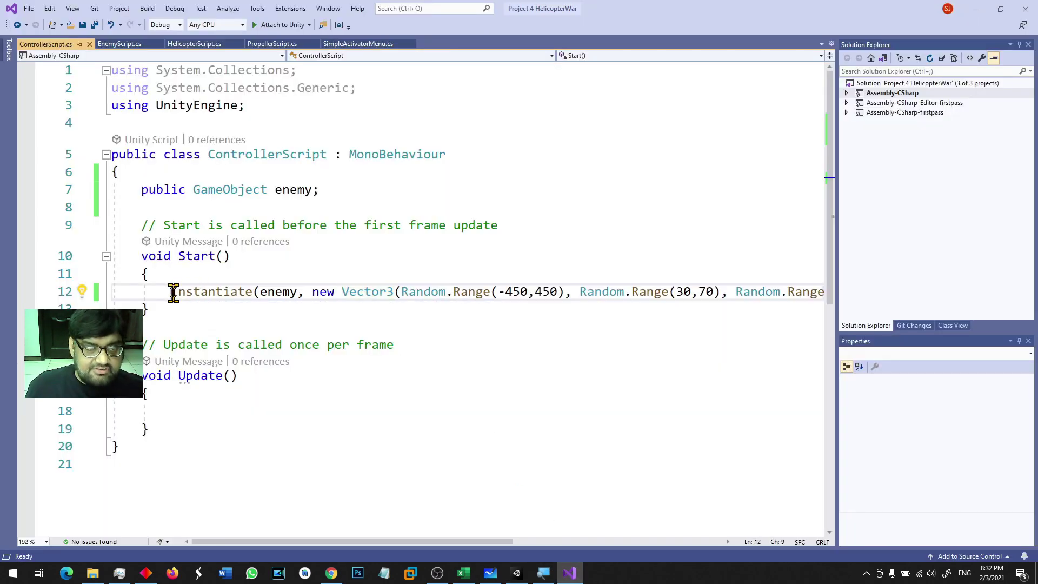
pyautogui.hotkey('shift', 'End')
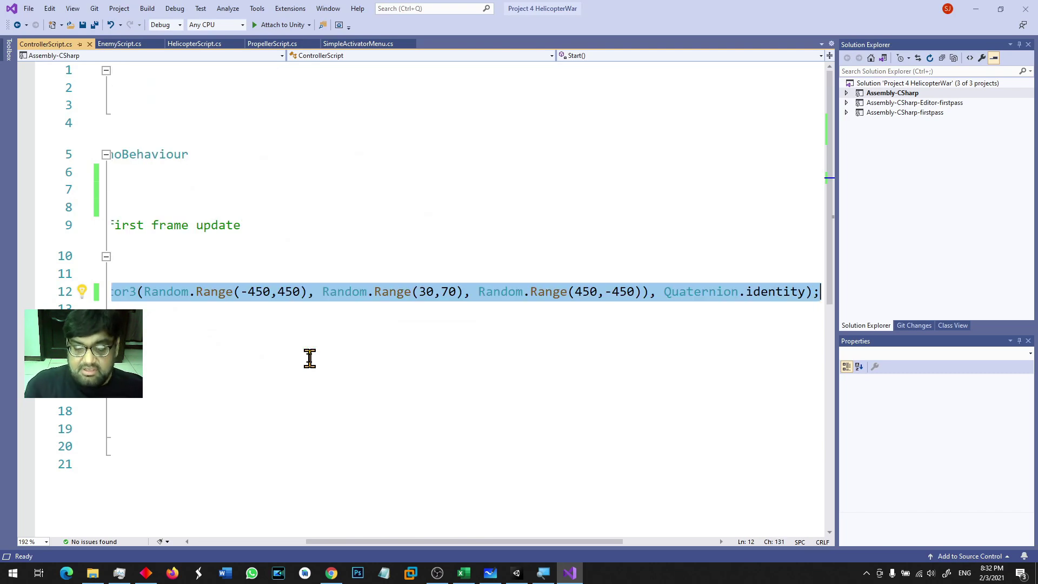
pyautogui.press('Home')
pyautogui.press('Home')
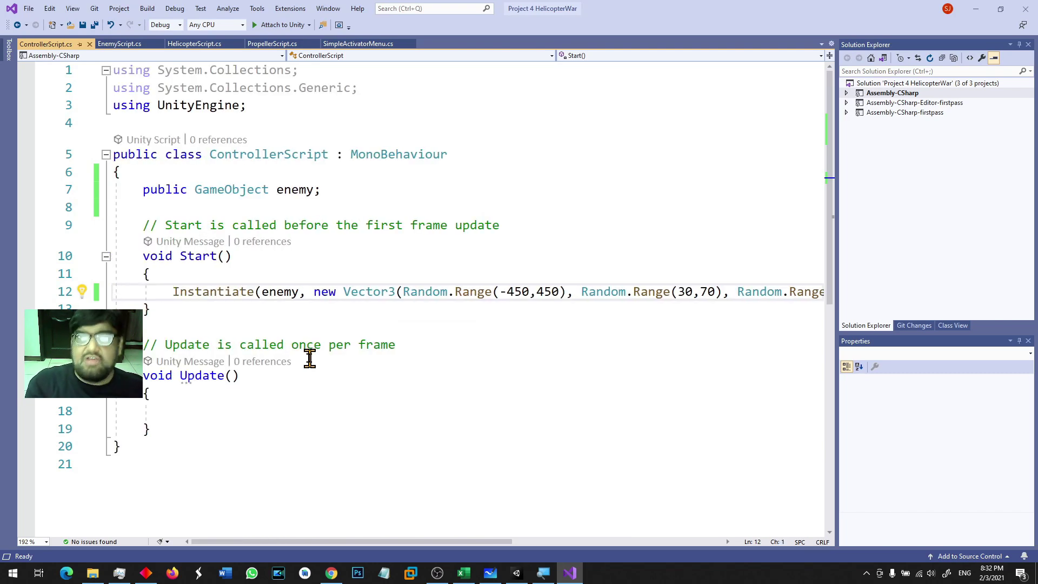
pyautogui.hotkey('shift', 'Down')
pyautogui.hotkey('ctrl', 'c')
pyautogui.hotkey('ctrl', 'v')
pyautogui.hotkey('ctrl', 'v')
pyautogui.hotkey('ctrl', 'v')
pyautogui.hotkey('ctrl', 'v')
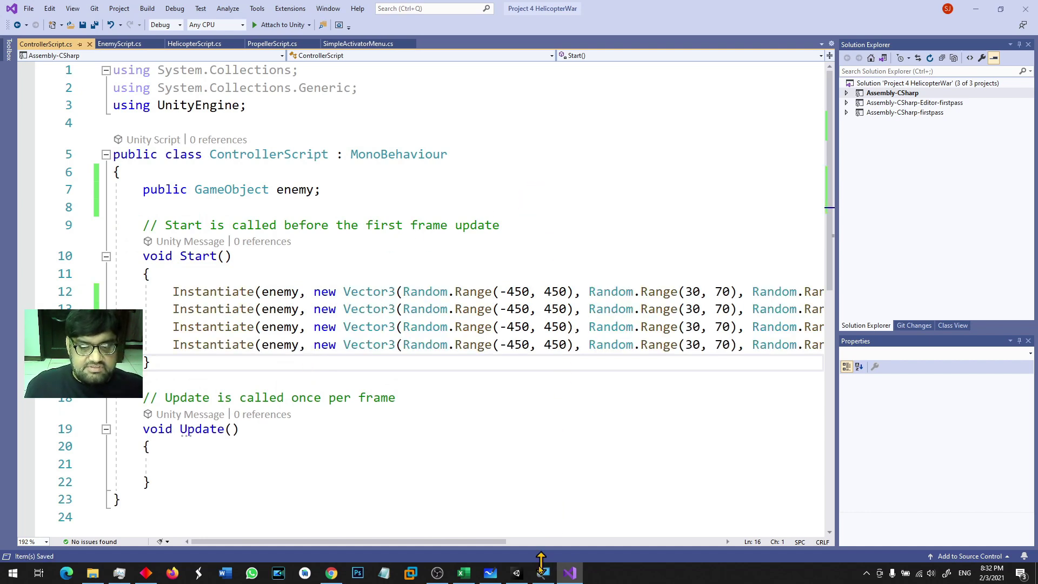
pyautogui.click(516, 577)
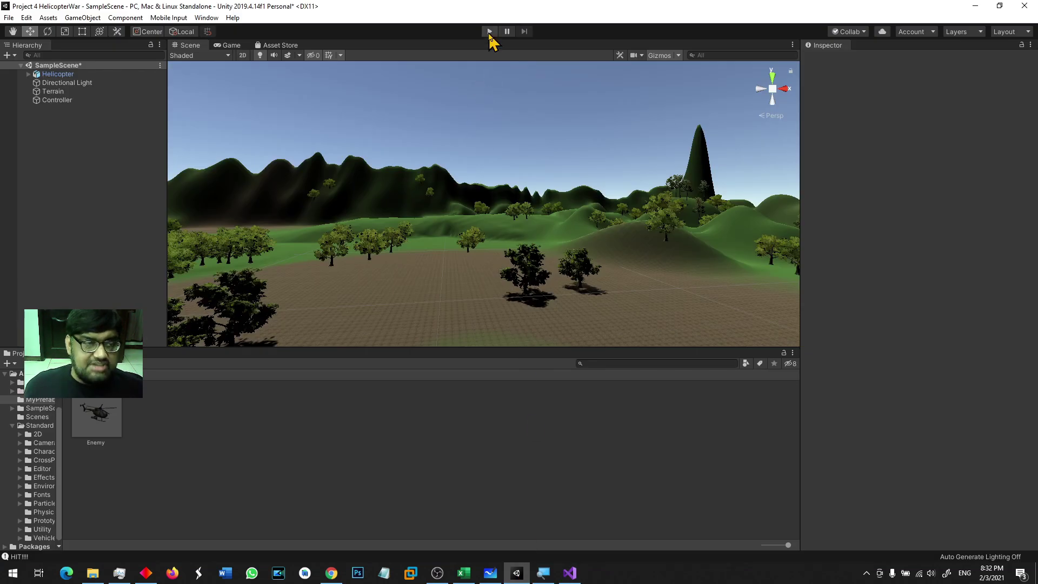
pyautogui.click(489, 32)
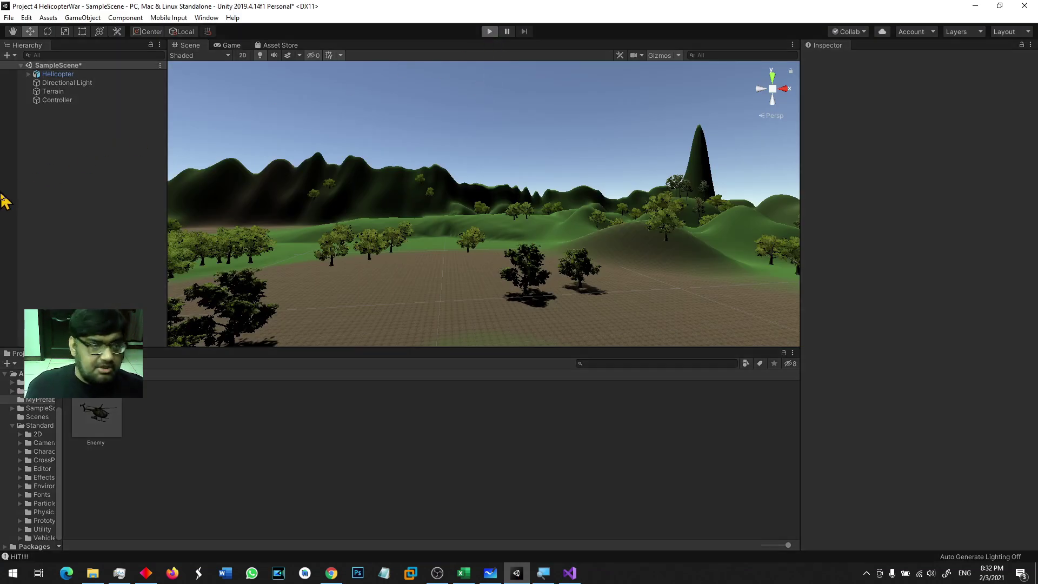
pyautogui.click(70, 114)
pyautogui.keyDown('shift'); pyautogui.click(77, 135); pyautogui.keyUp('shift')
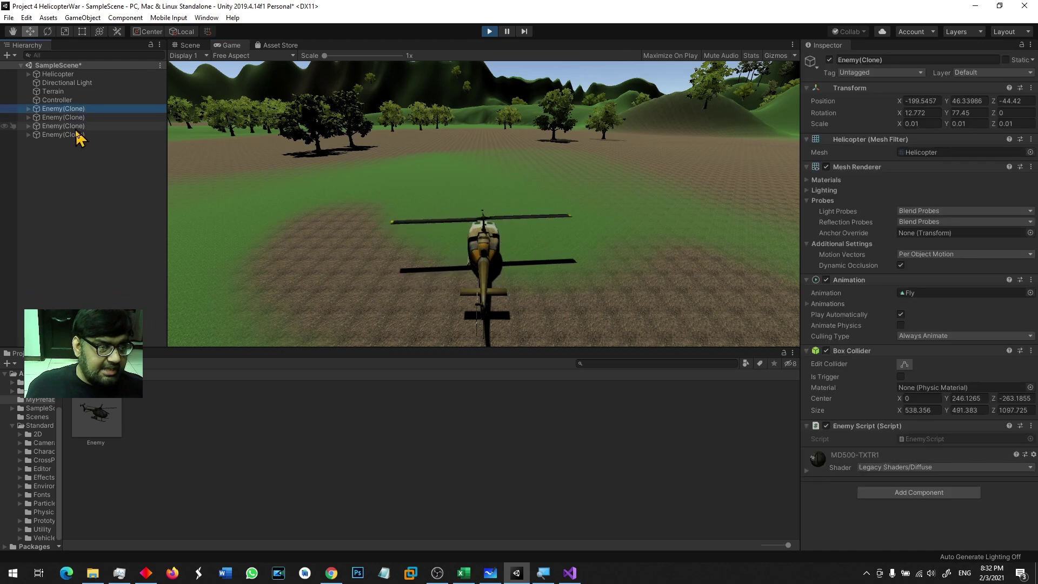
pyautogui.click(391, 268)
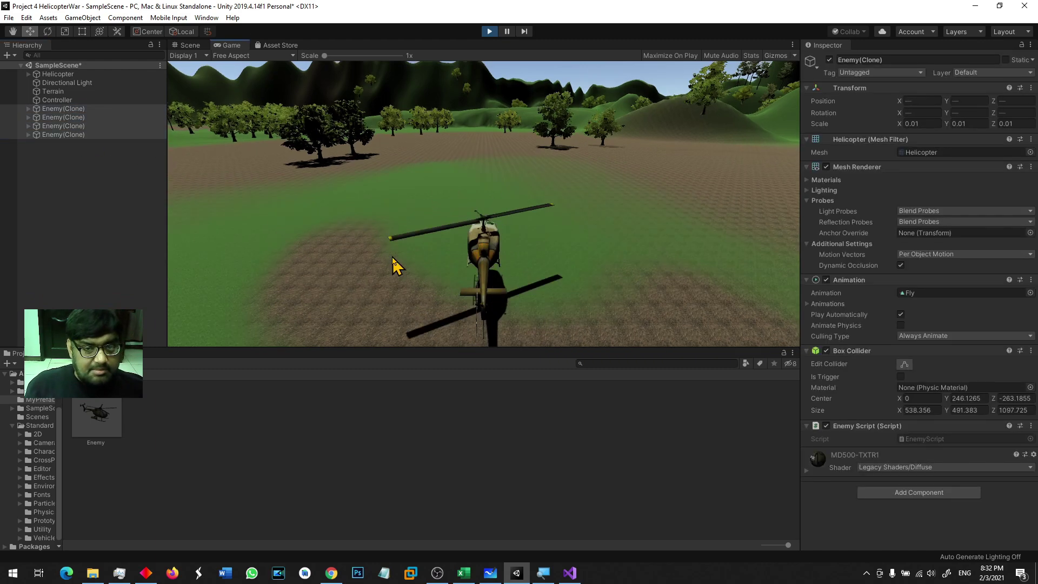
pyautogui.press('Right')
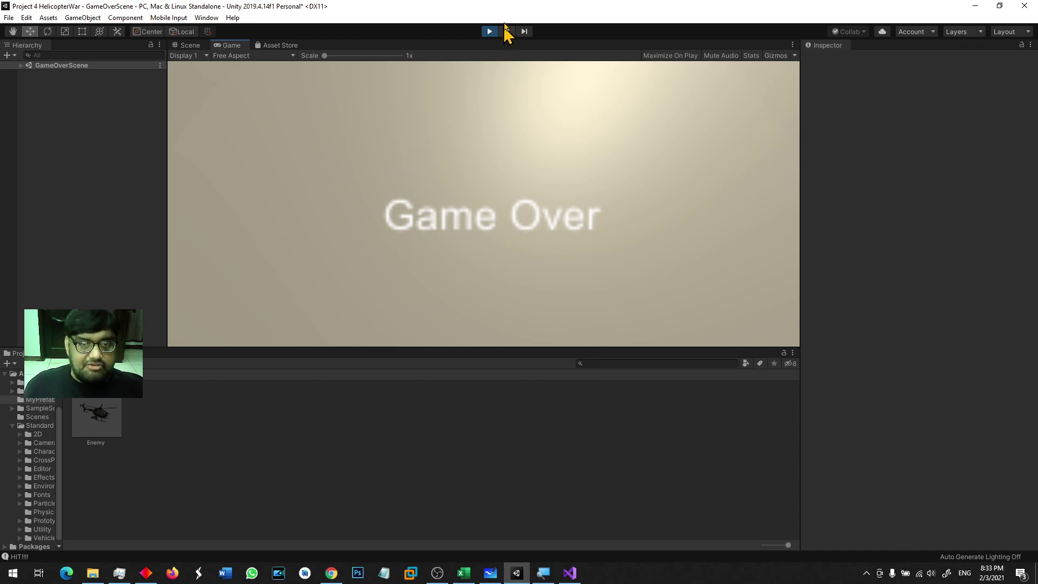
pyautogui.click(489, 33)
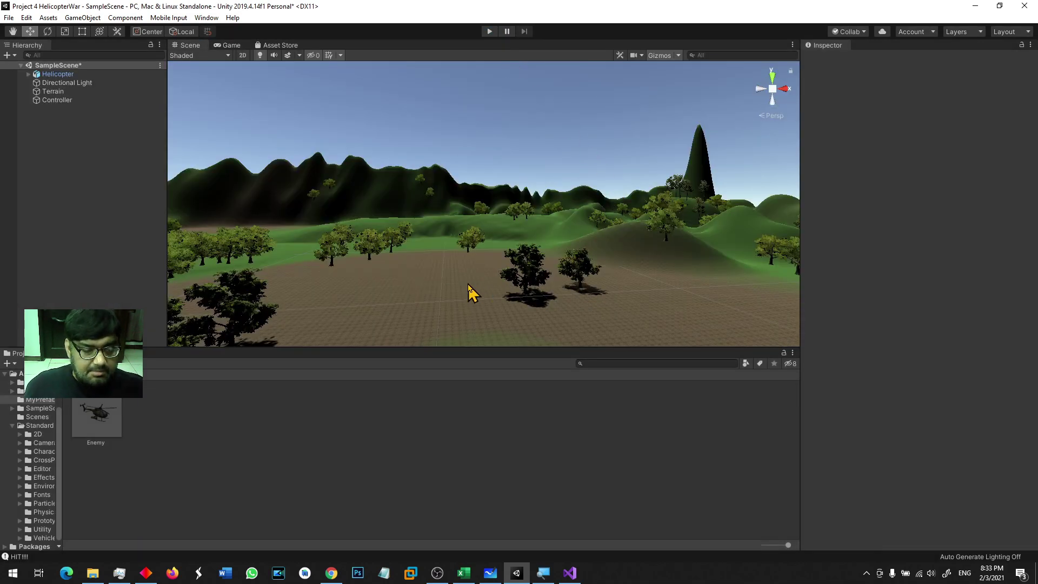
# Replace the duplicate lines with one Instantiate inside for(int i=0; i<20; i++) and save.
pyautogui.hotkey('alt', 'Tab')
pyautogui.moveTo(172, 308); pyautogui.dragTo(152, 363)
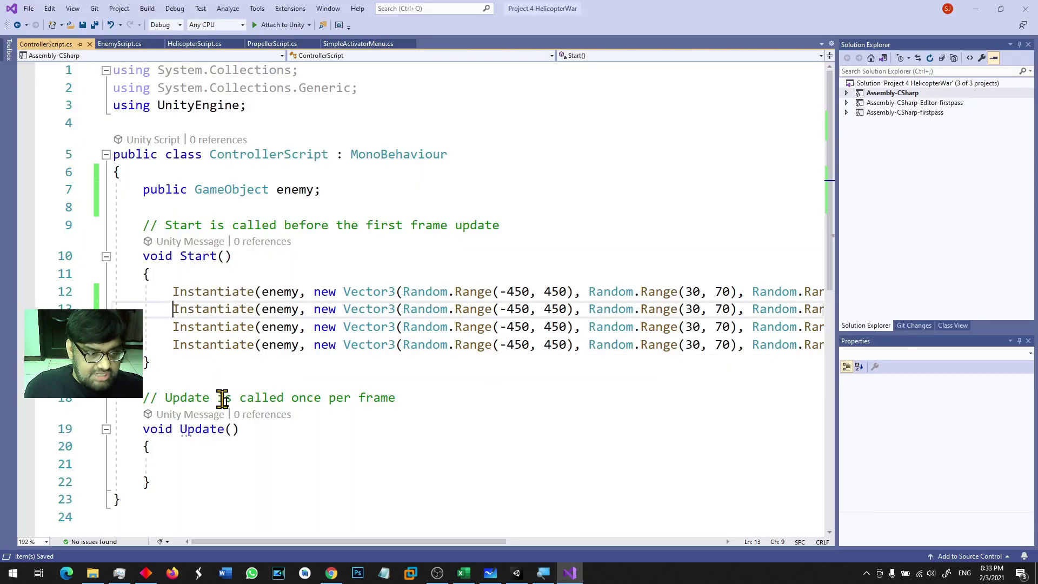
pyautogui.press('Delete')
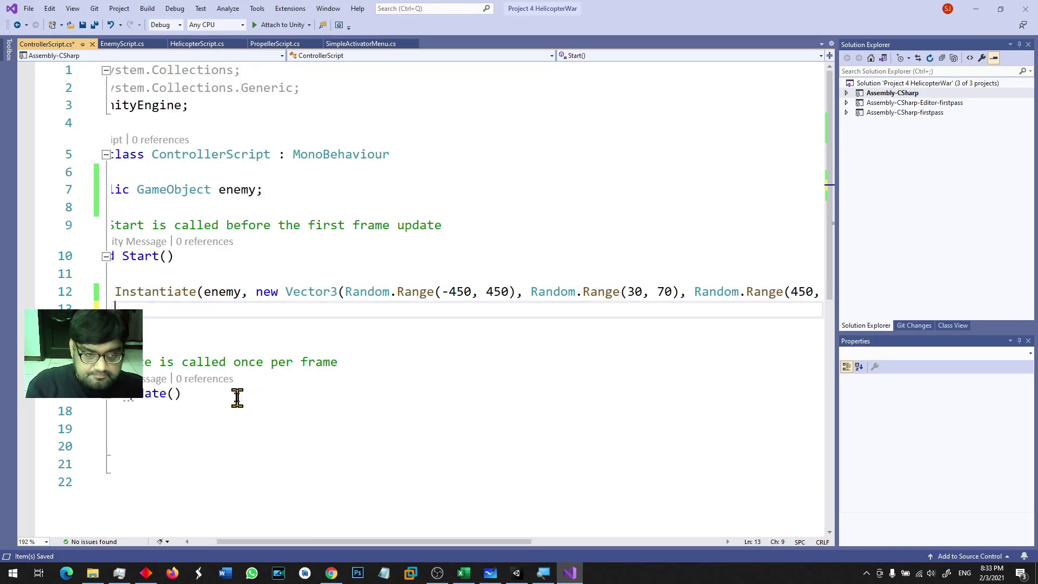
pyautogui.press('Return')
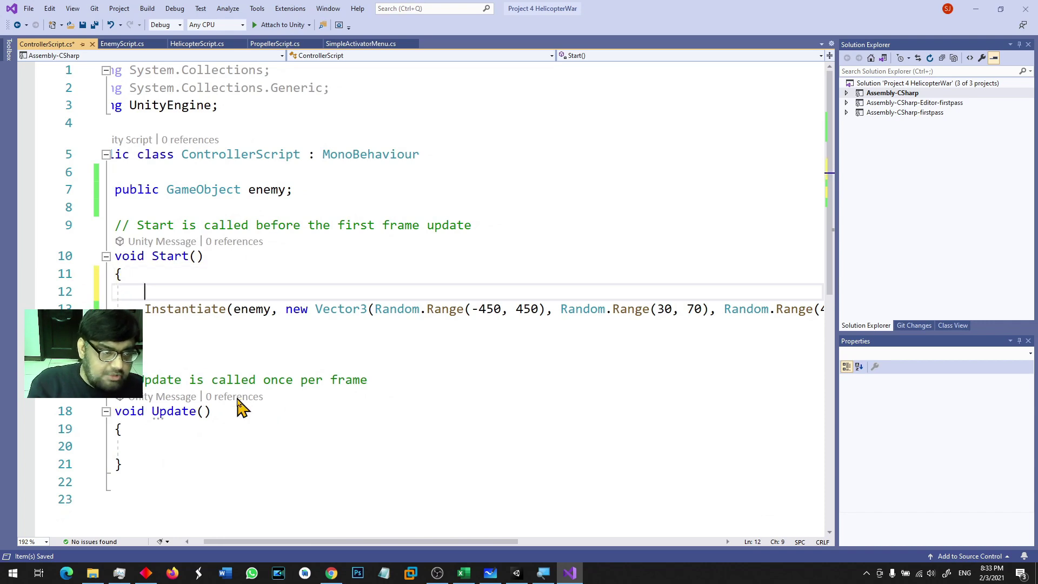
pyautogui.write('for(int i=0; i<20')
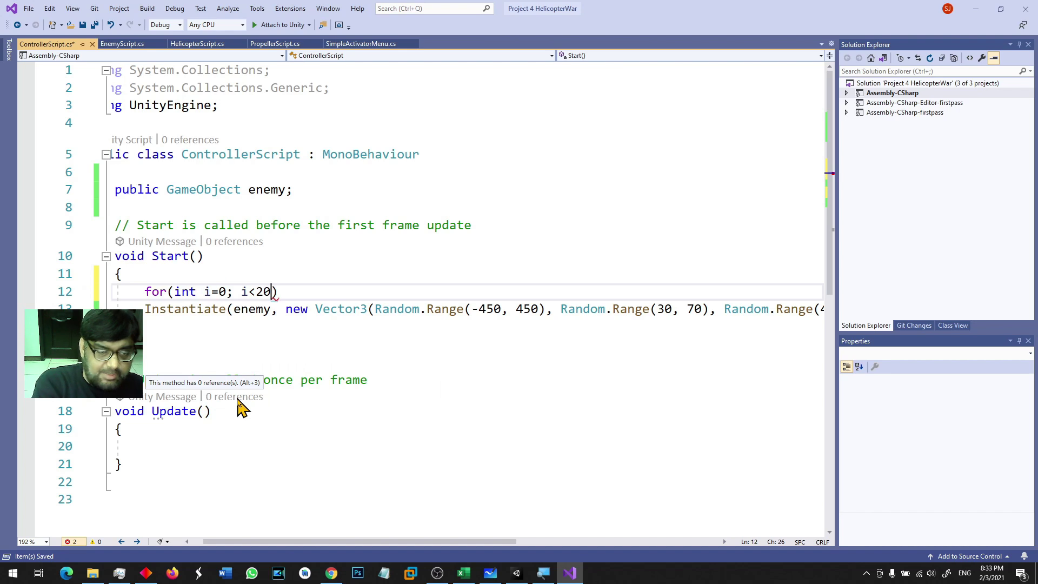
pyautogui.write('++')
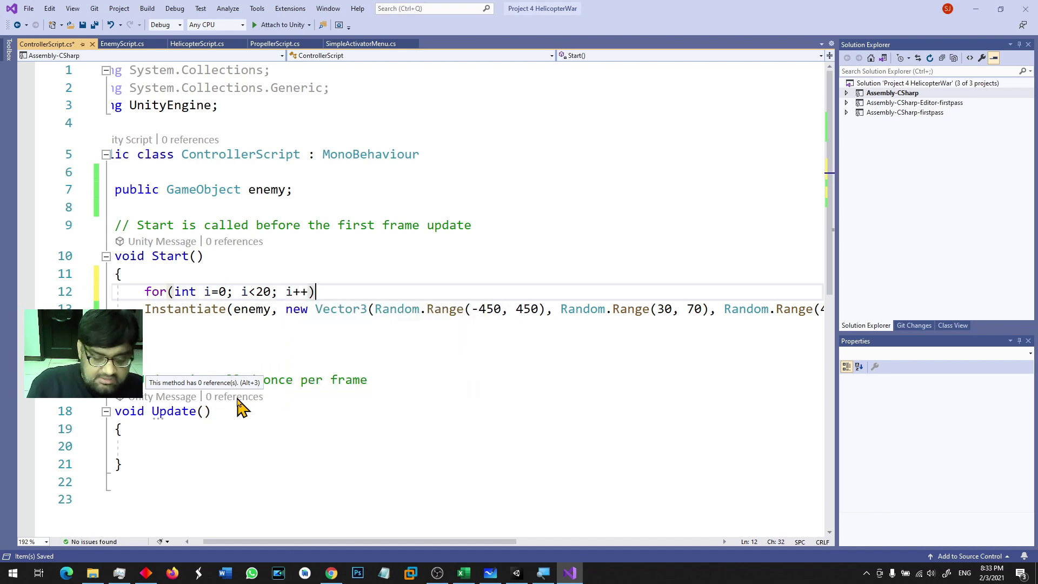
pyautogui.press('Return')
pyautogui.write('{')
pyautogui.press('Delete')
pyautogui.press('Down')
pyautogui.press('Down')
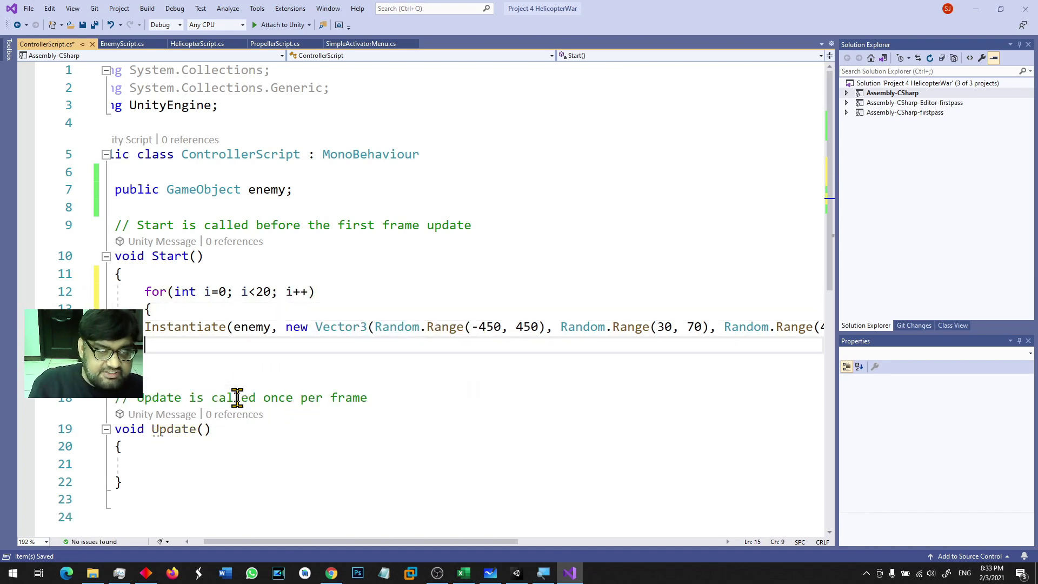
pyautogui.press('Up')
pyautogui.press('Home')
pyautogui.press('Tab')
pyautogui.hotkey('ctrl', 's')
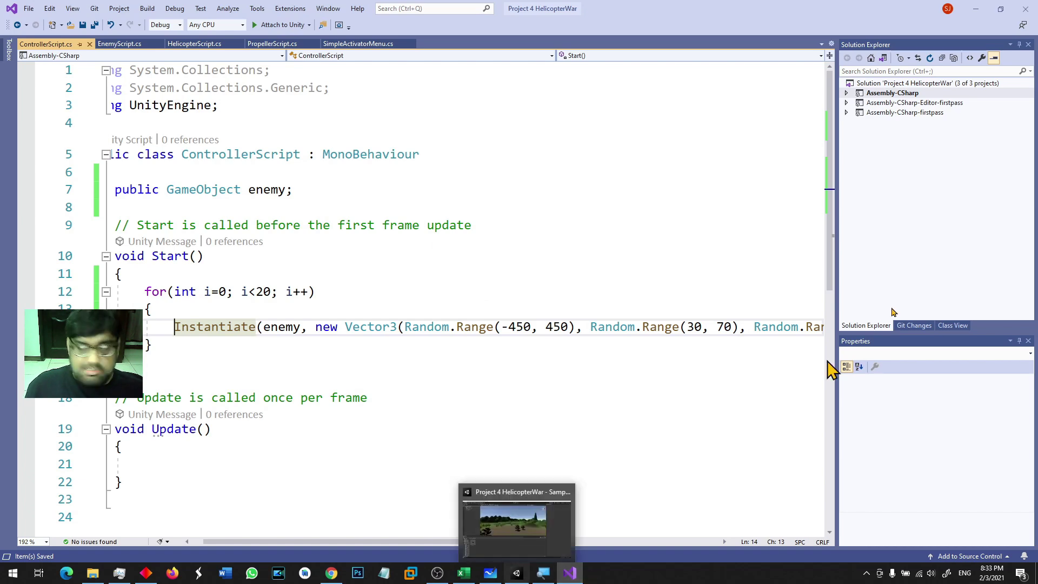
# Return to Unity and run the game to test the 20 enemy spawns.
pyautogui.click(519, 572)
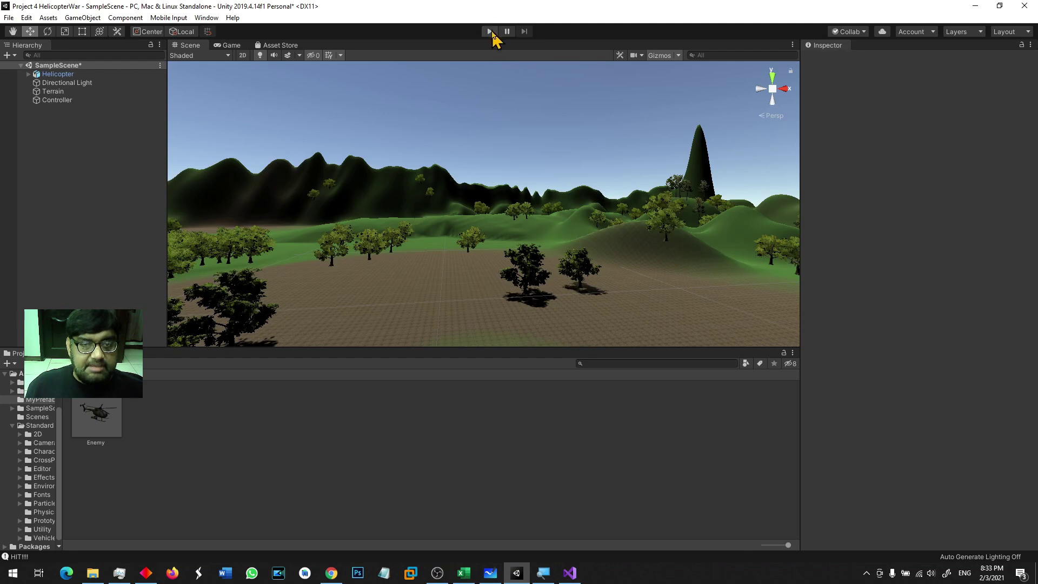
pyautogui.click(489, 32)
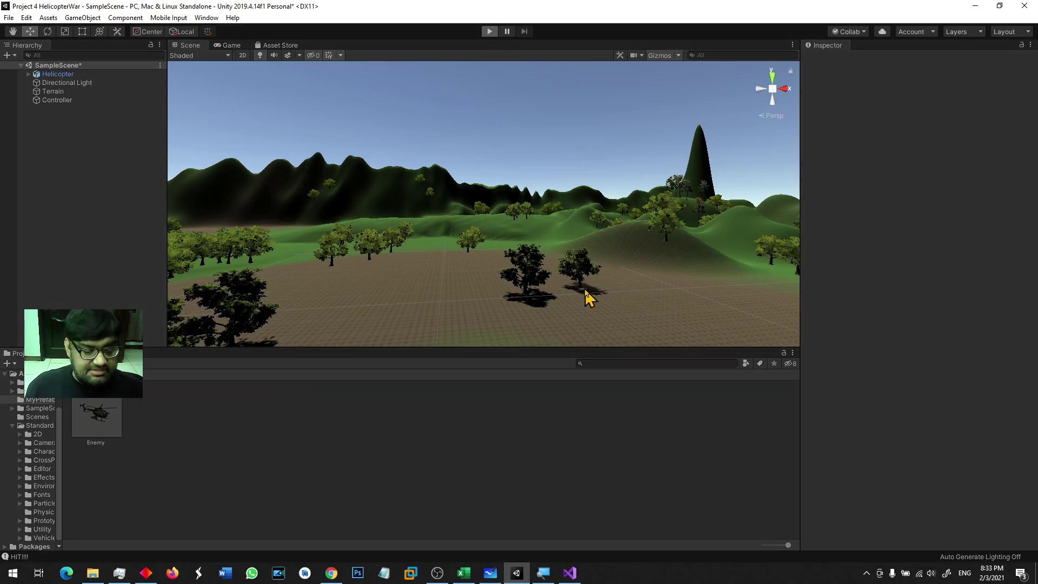